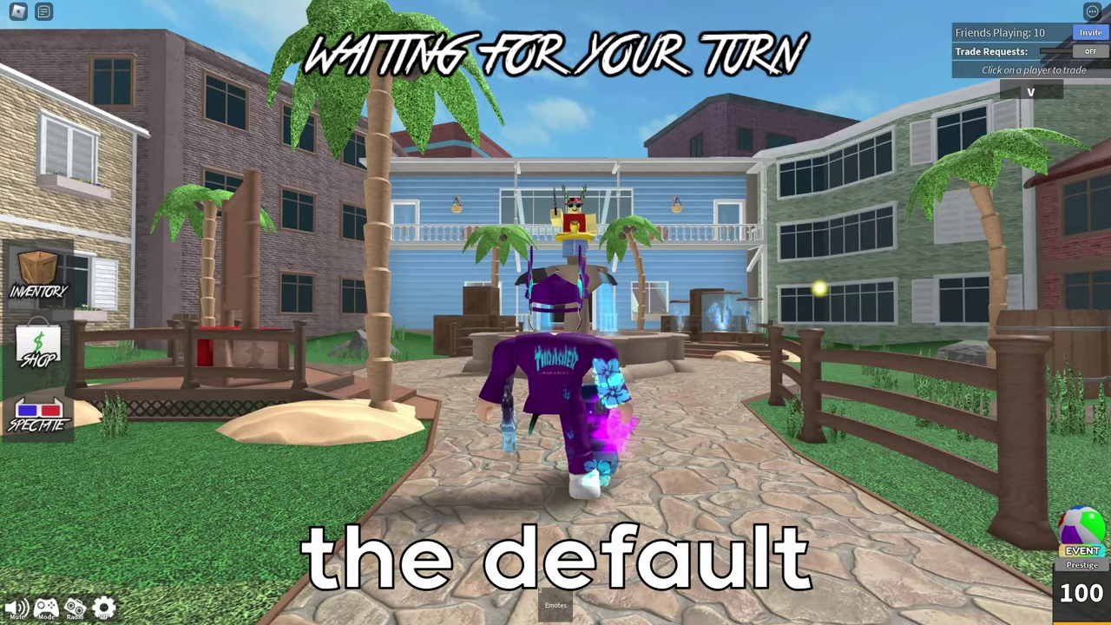
key(w)
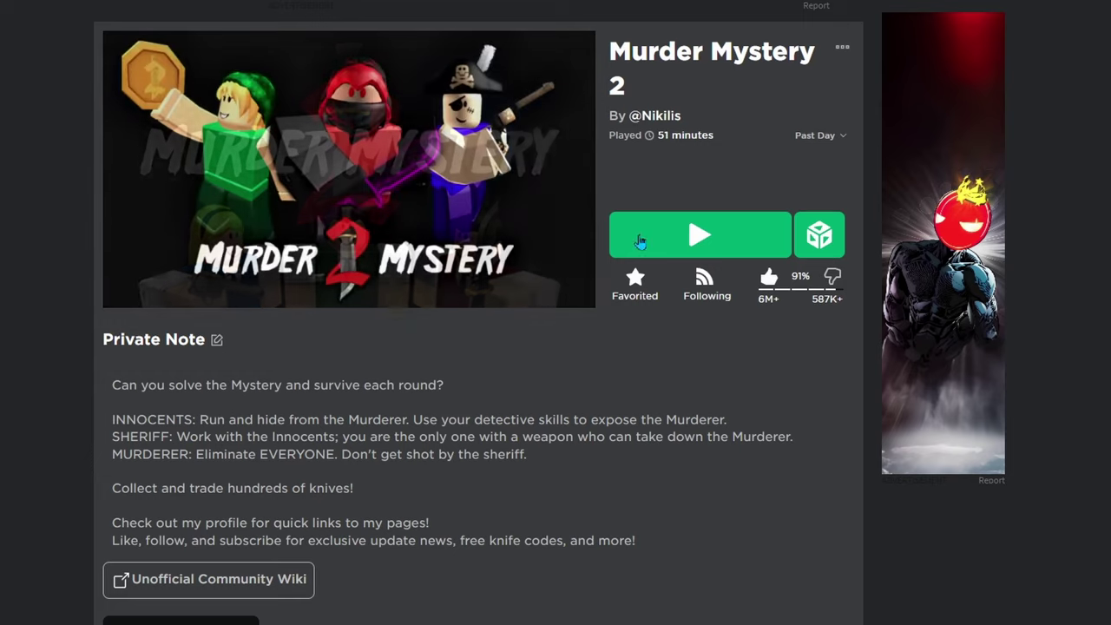
click(640, 236)
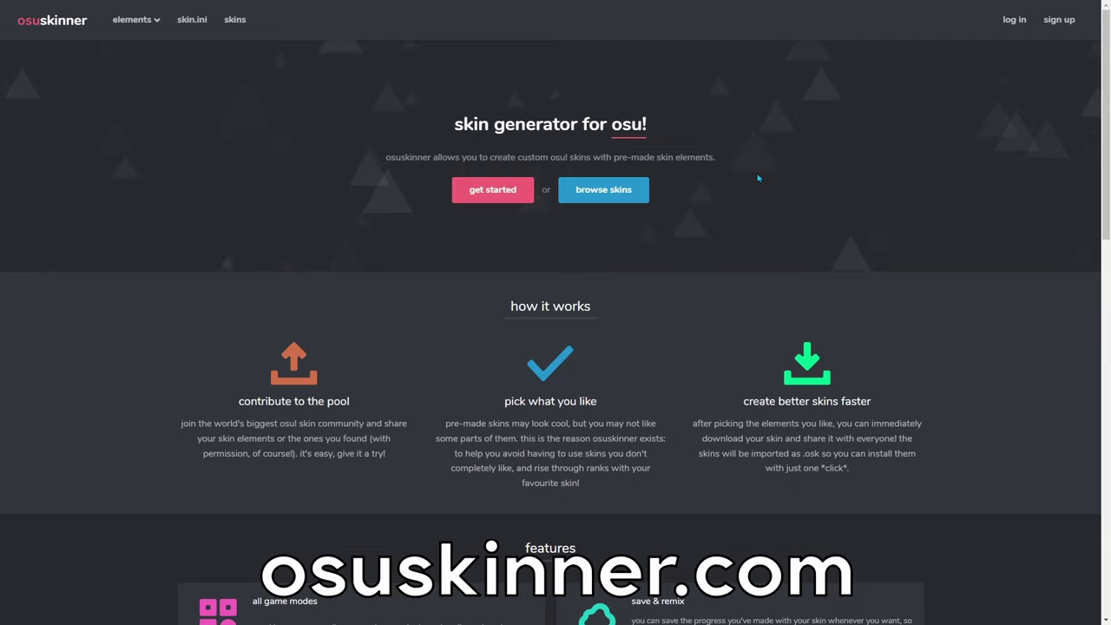
- Open the interface cursor elements on osuskinner and browse to the second page of cursor designs
click(490, 198)
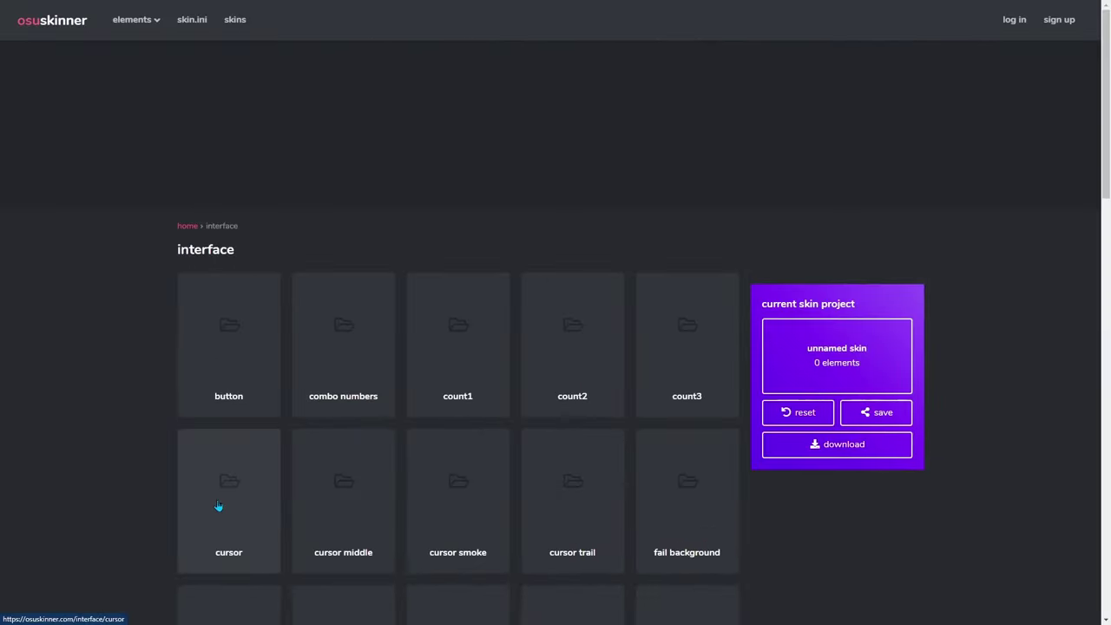
click(219, 506)
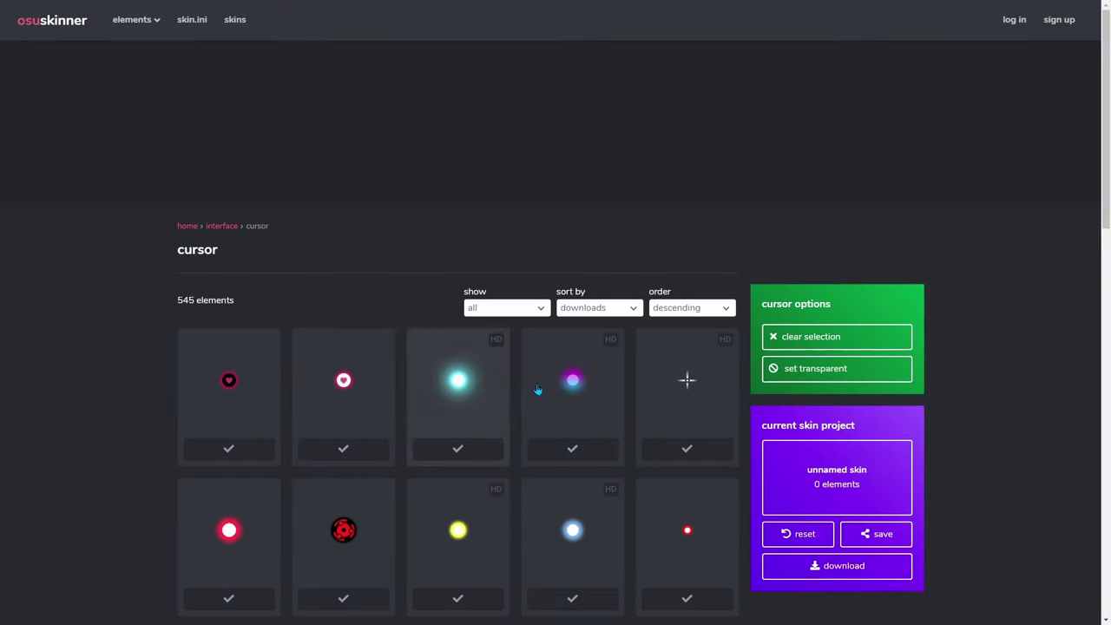
scroll(343, 414, down, 2)
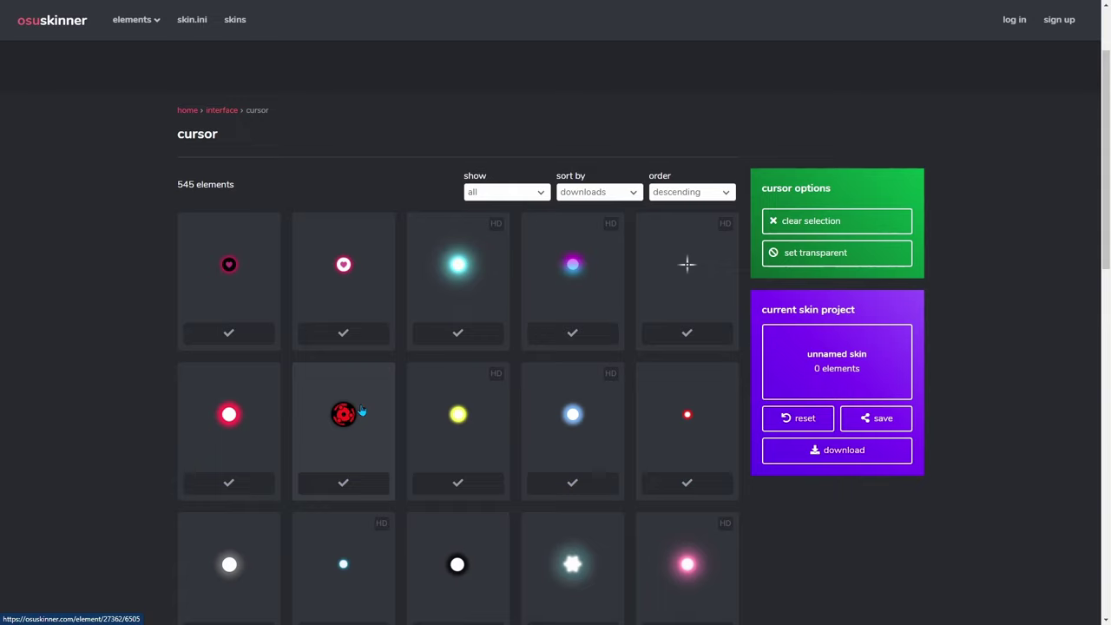
scroll(537, 386, down, 15)
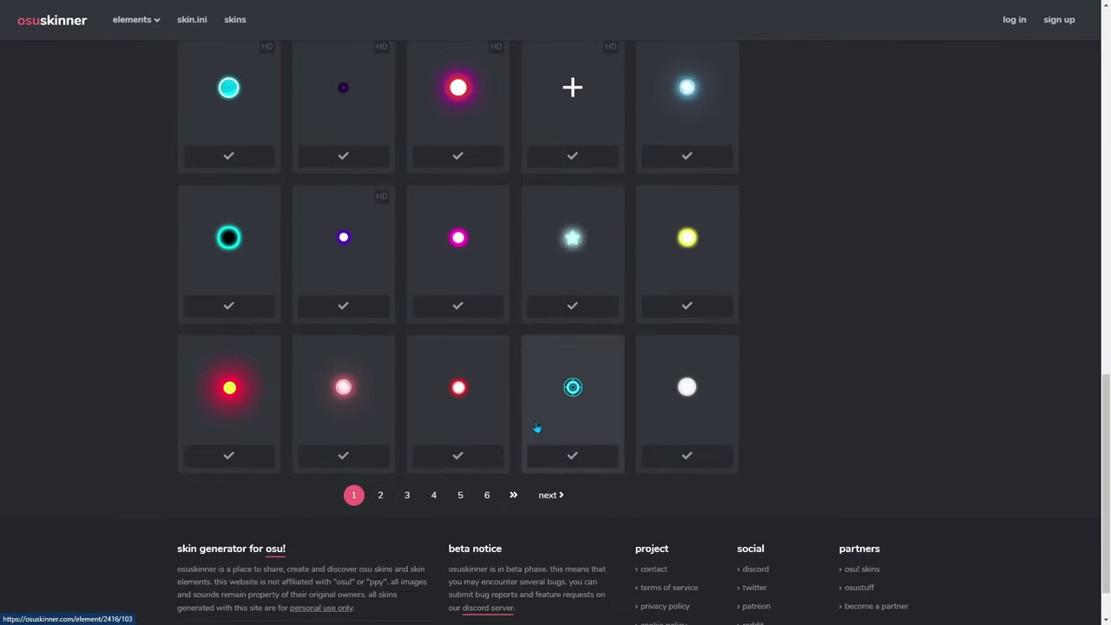
click(380, 494)
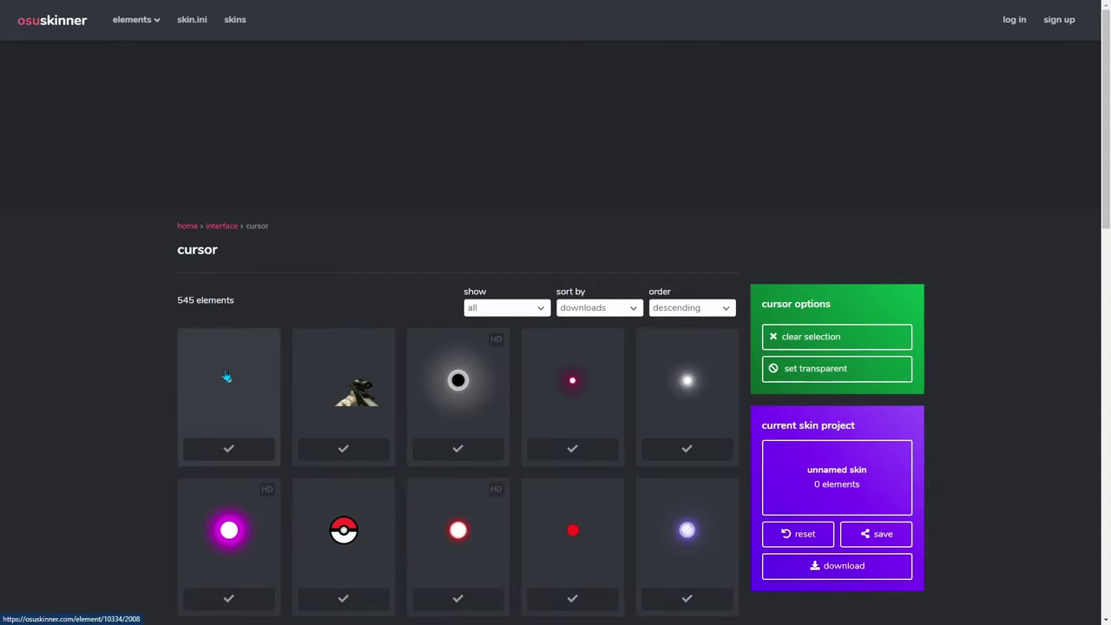
scroll(269, 313, down, 1)
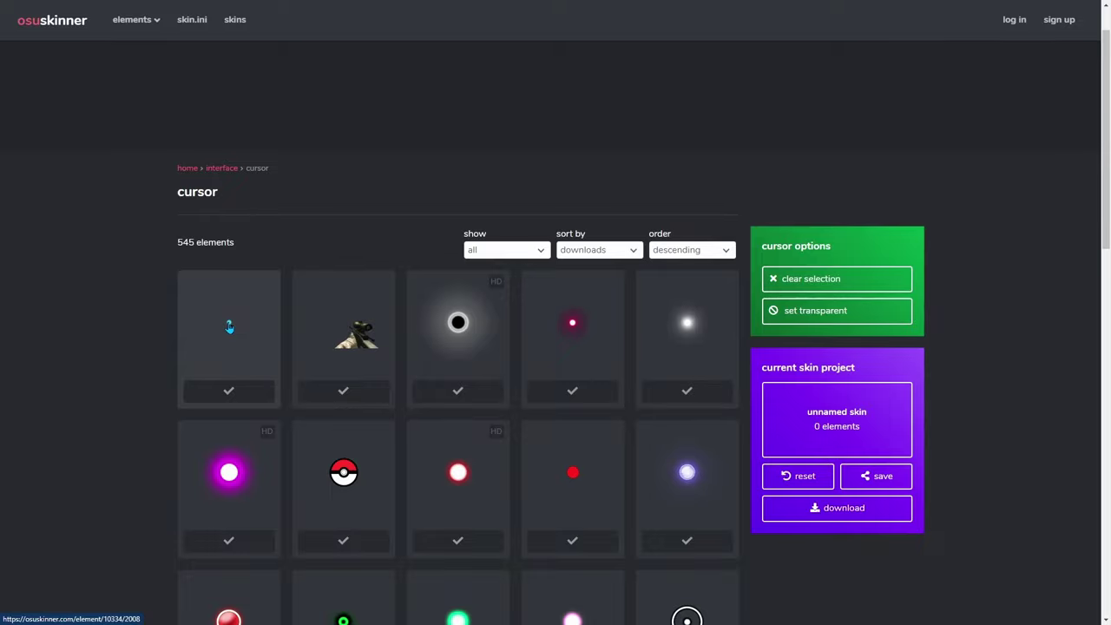
- Save the small cyan dot cursor image as 10334_thumb_small in PNG format in the Pictures folder
right_click(229, 327)
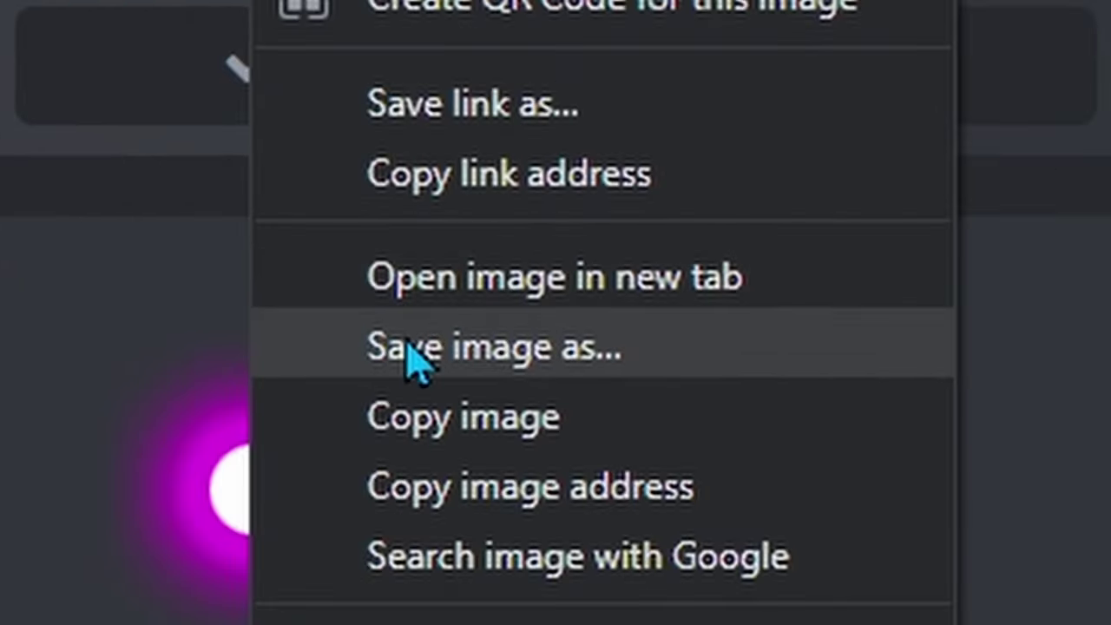
click(261, 446)
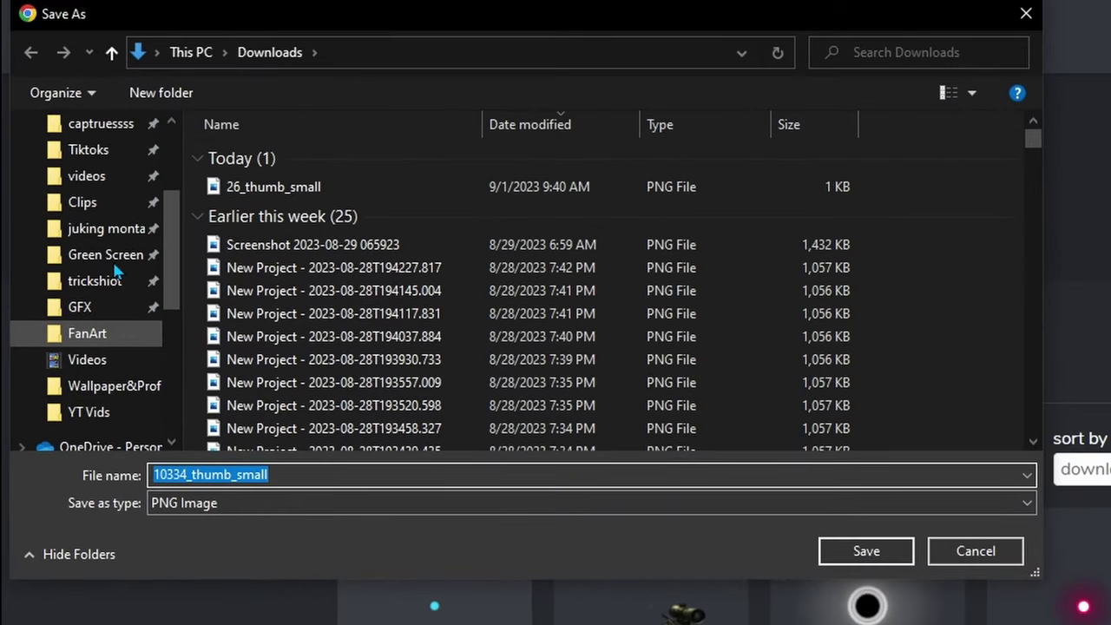
scroll(118, 272, up, 3)
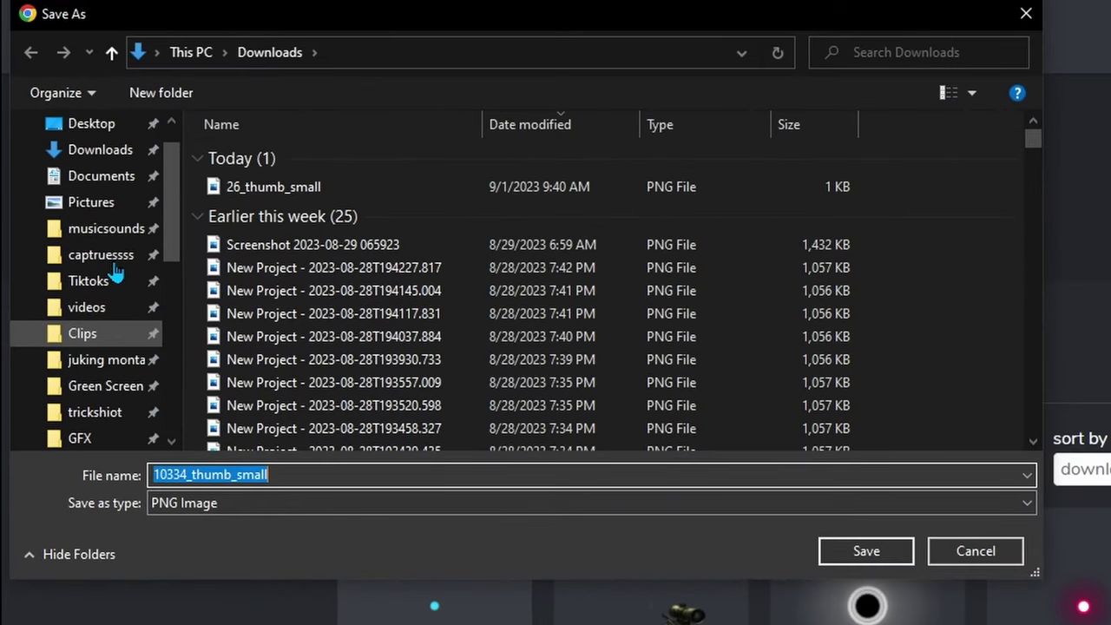
click(93, 204)
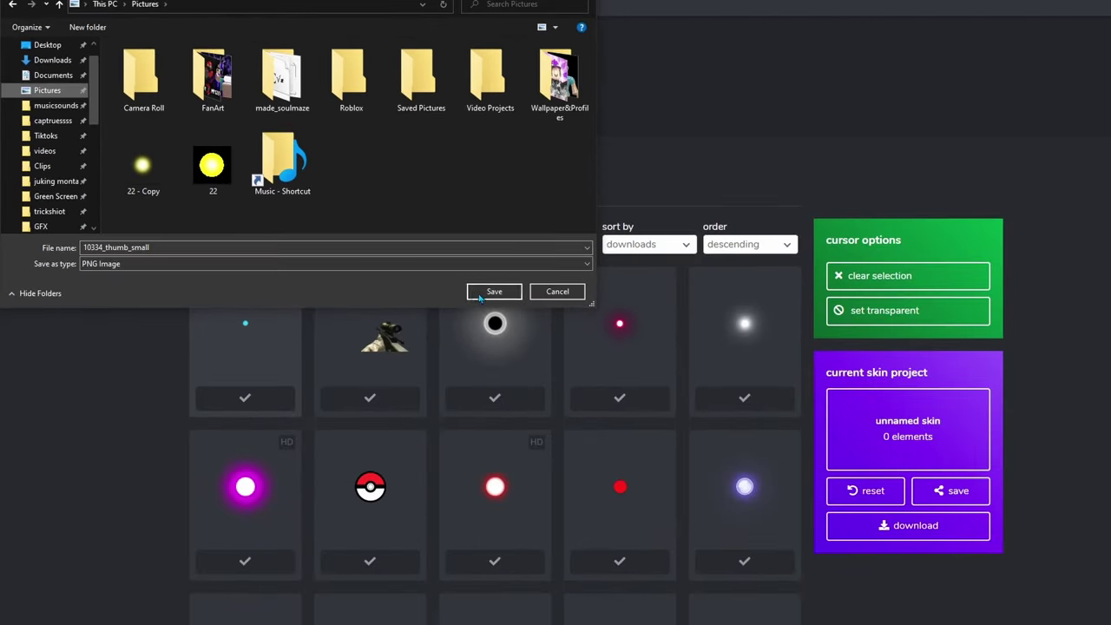
click(479, 298)
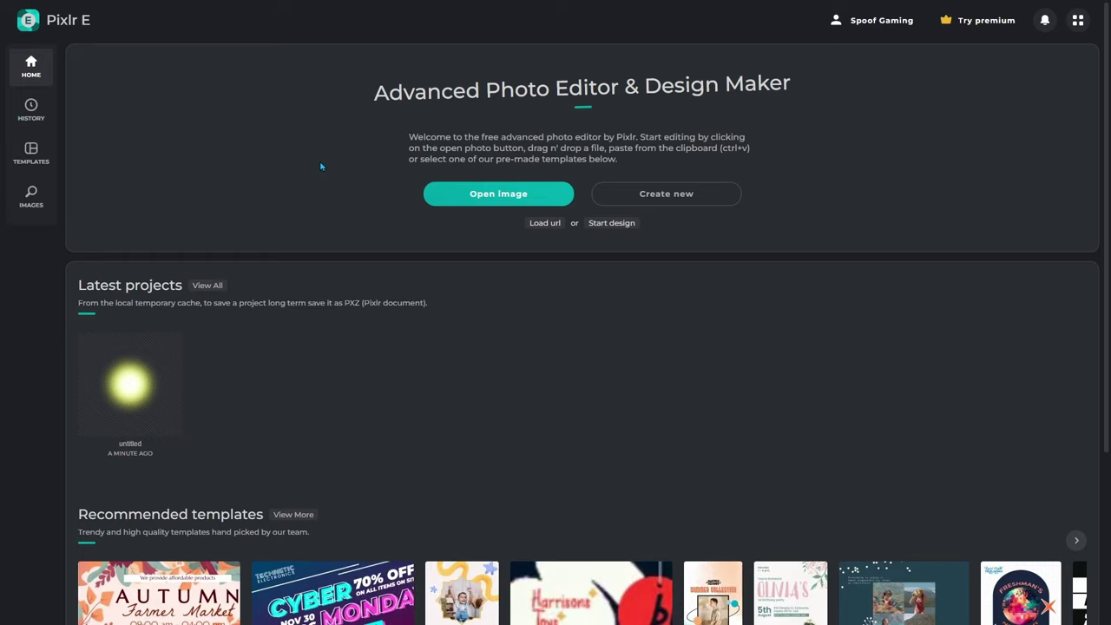
- In Pixlr E, create a new blank canvas 60 px wide and 60 px high with the background off
click(679, 198)
click(865, 200)
text(60)
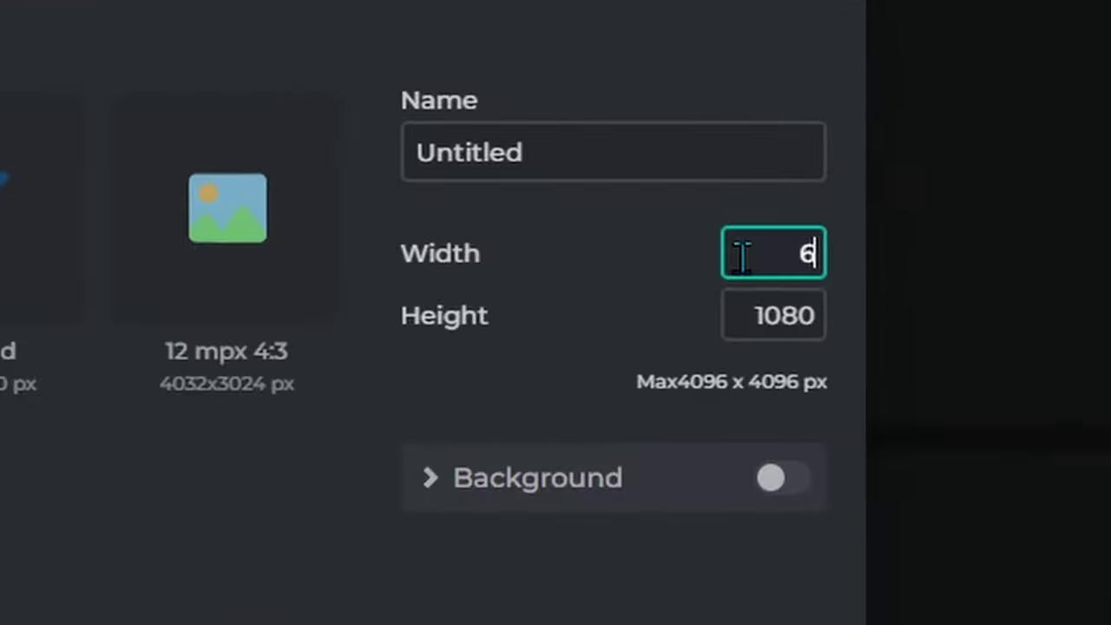
click(875, 220)
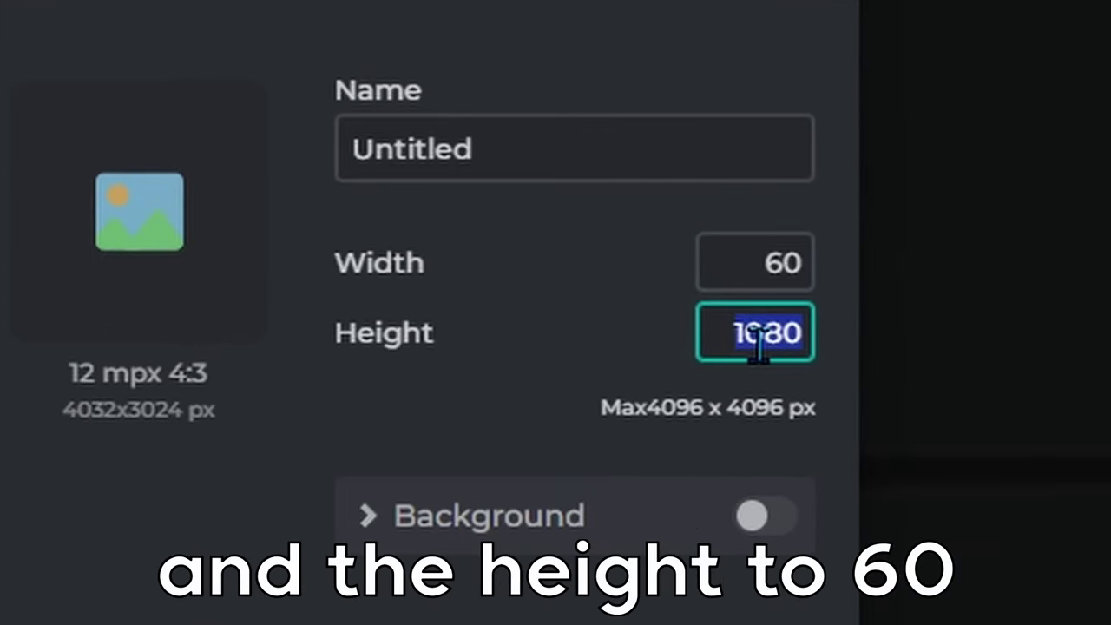
text(60)
key(Return)
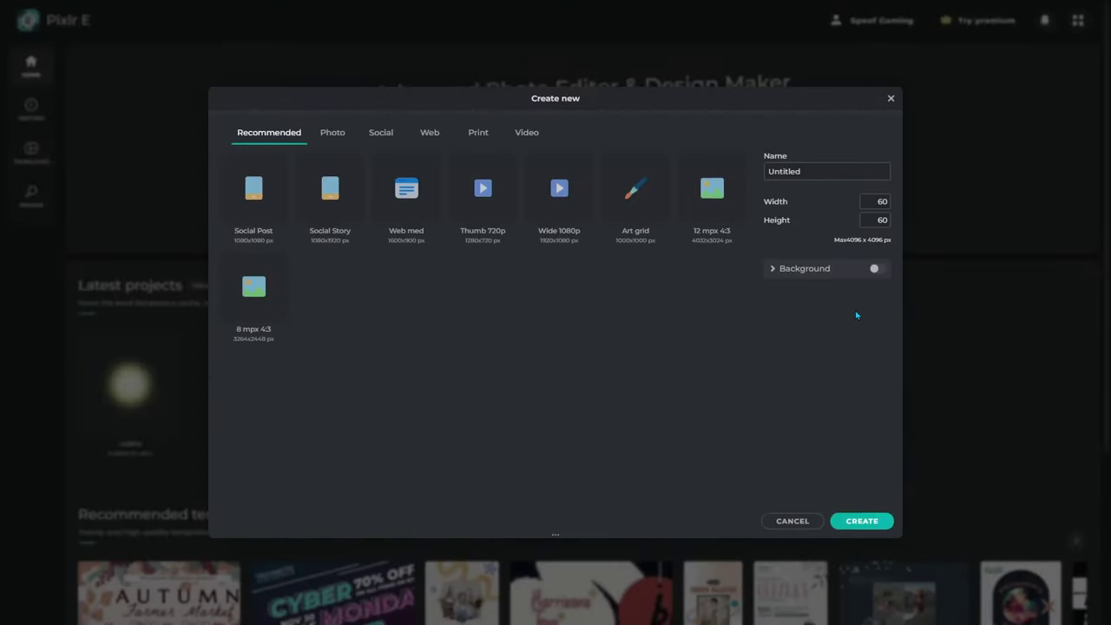
click(857, 516)
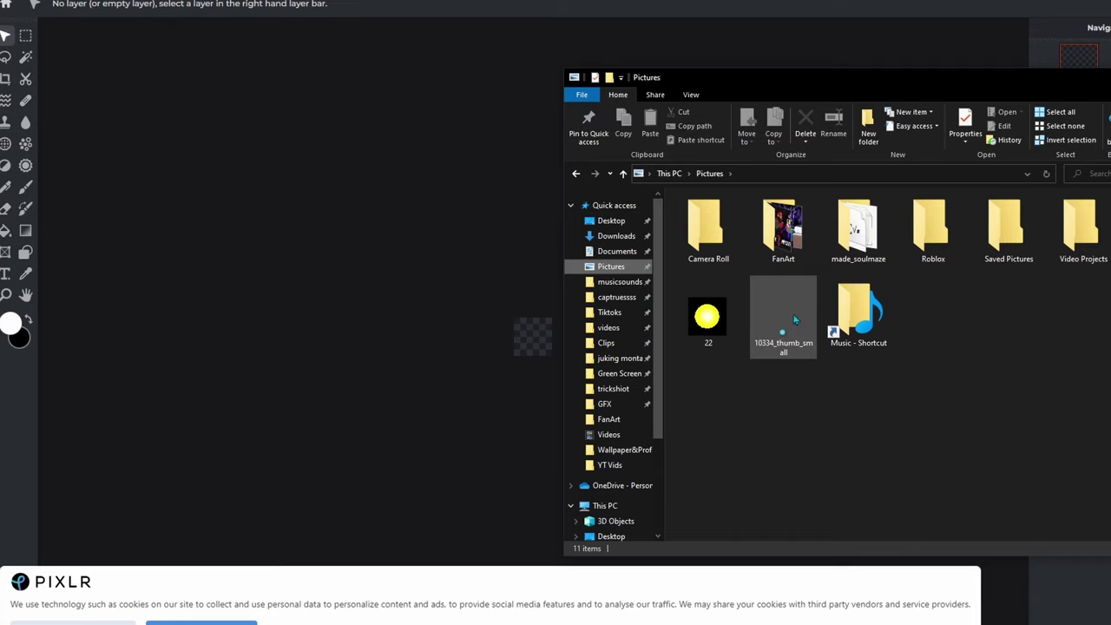
- Add 10334_thumb_small from the Pictures folder to the current canvas as a new layer and deselect it
click(788, 313)
drag(784, 321, 538, 337)
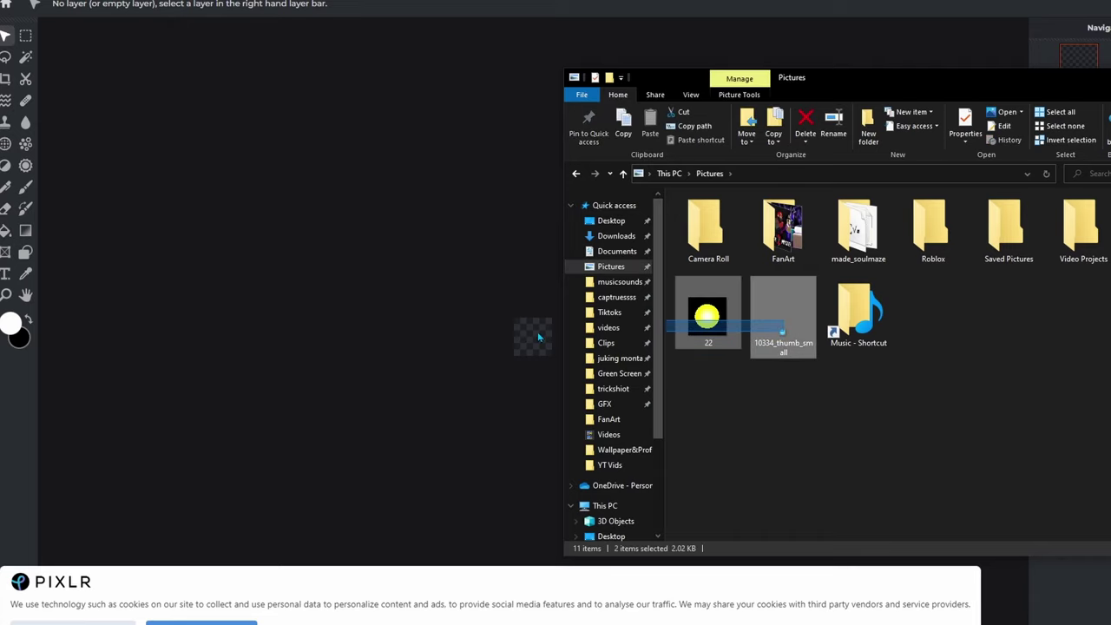
drag(784, 326, 533, 343)
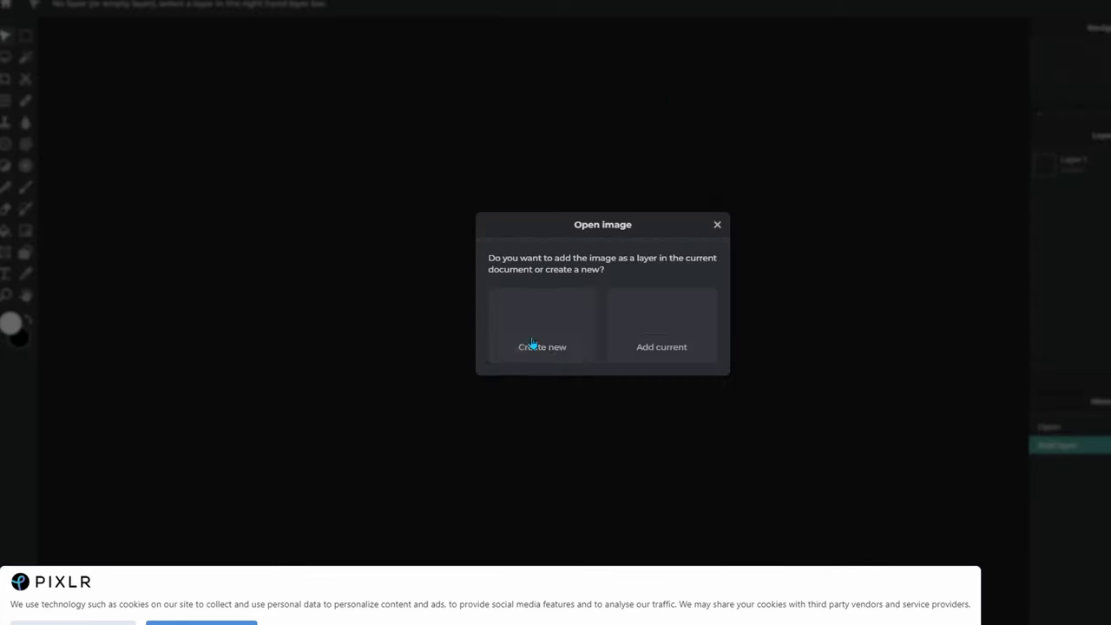
click(673, 347)
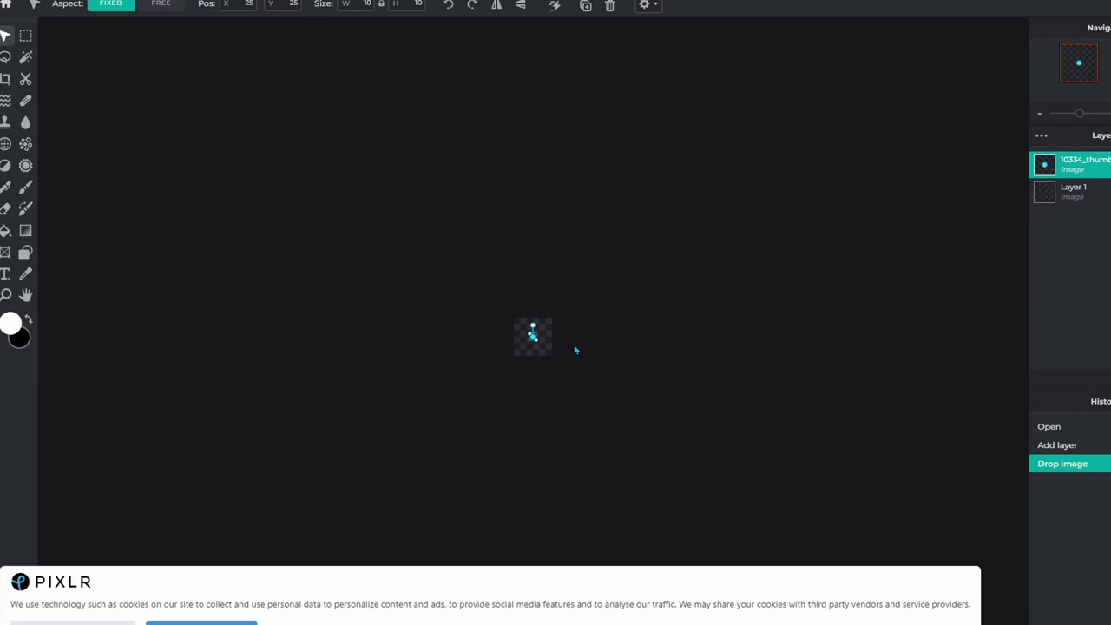
click(575, 350)
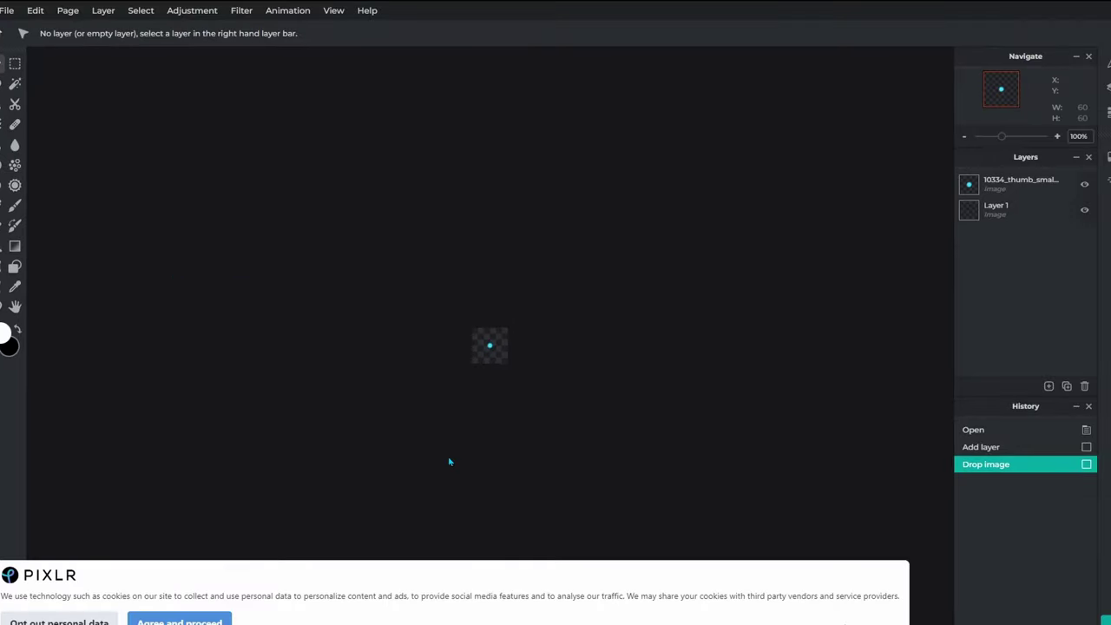
- Locate the Roblox Player shortcut from the Windows app list and open the version folder it points to
key(super)
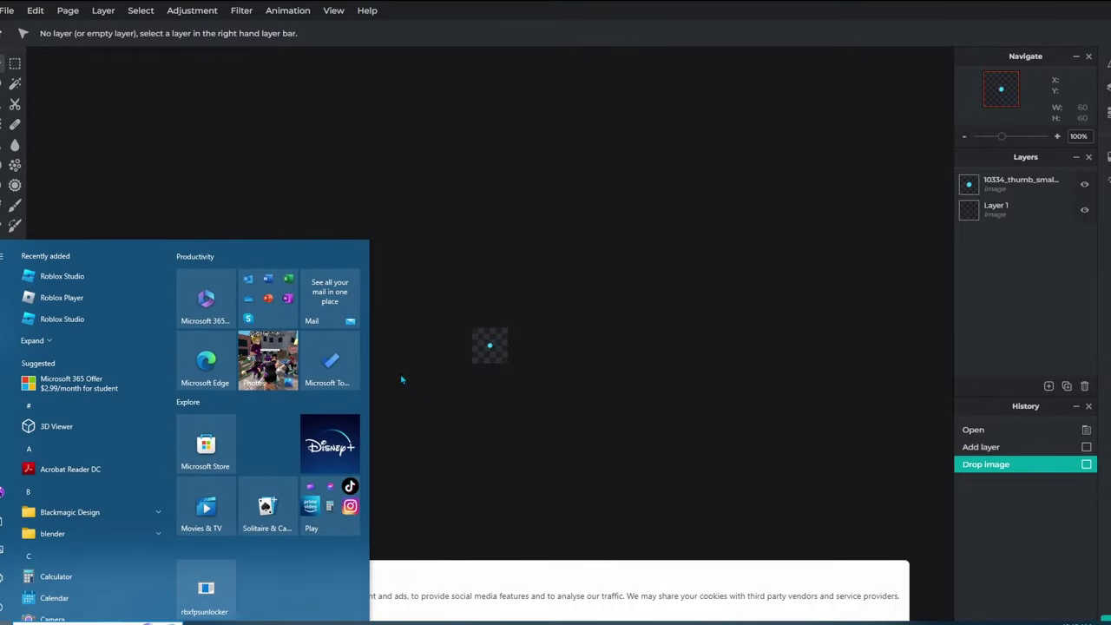
right_click(89, 303)
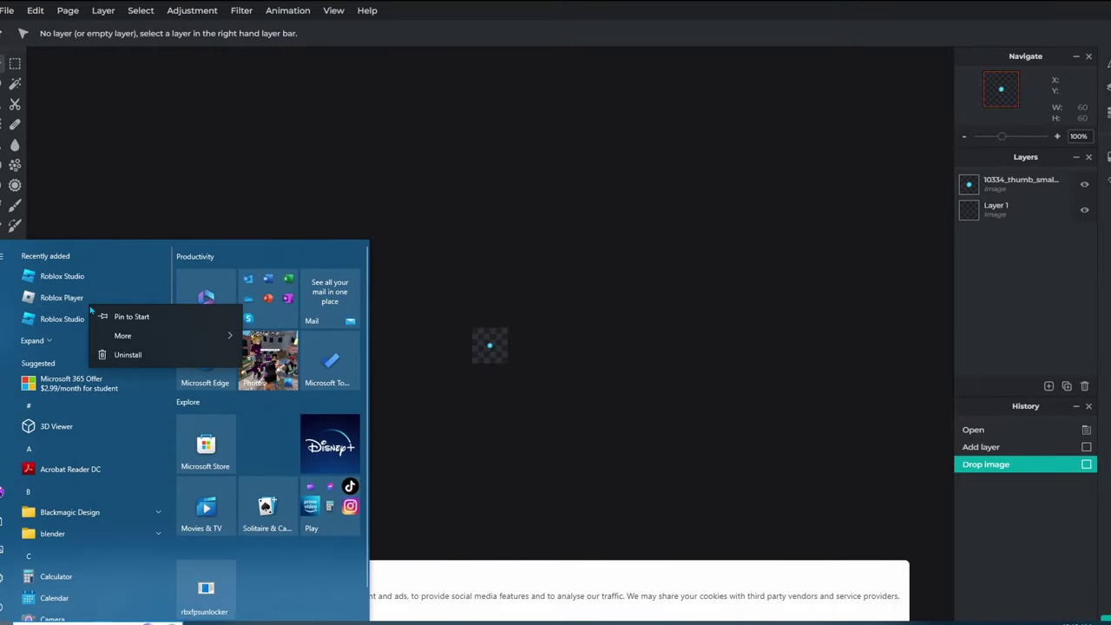
mouse_move(110, 338)
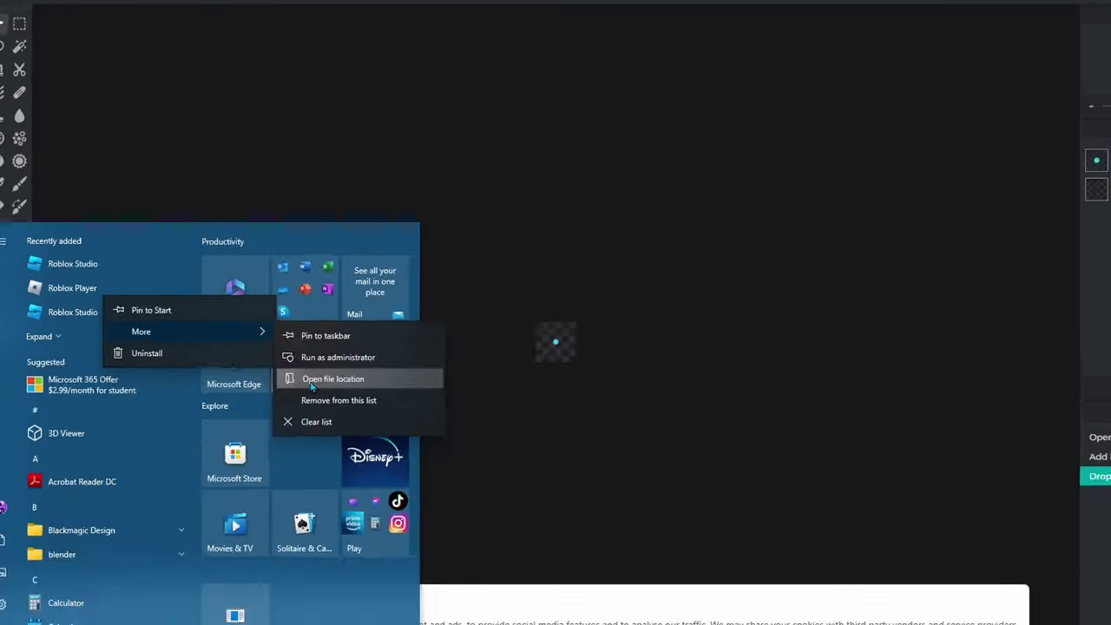
click(800, 394)
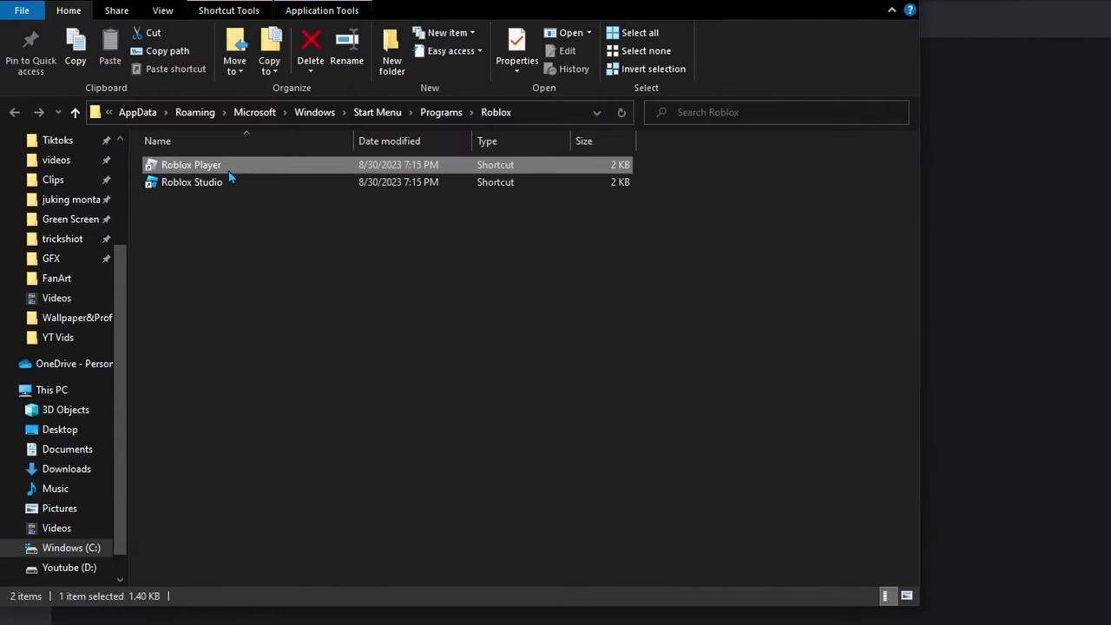
right_click(156, 141)
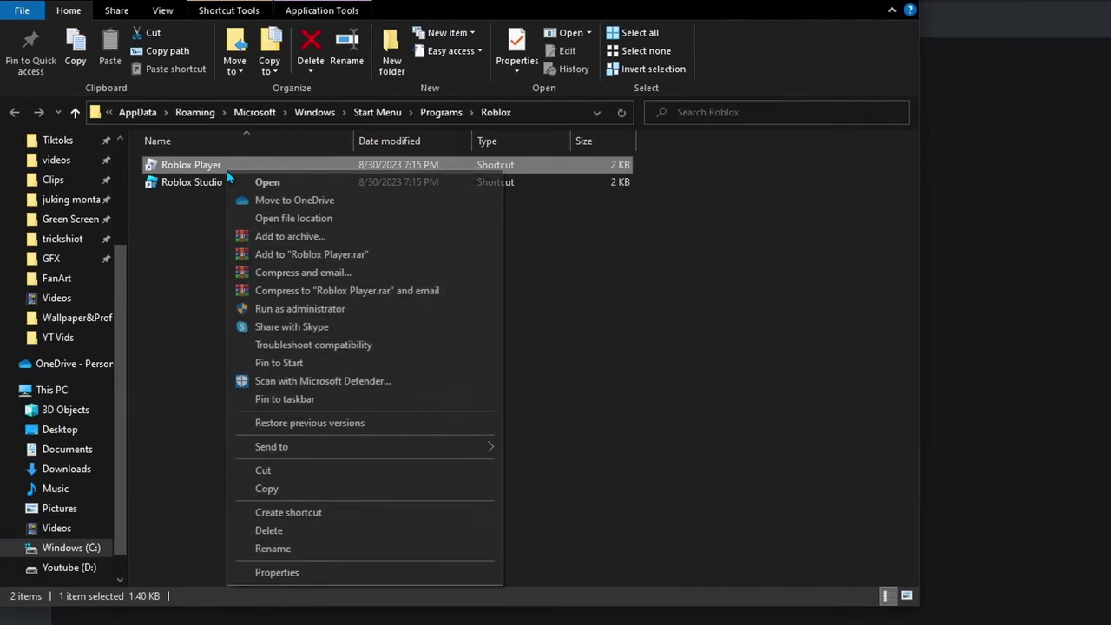
click(261, 220)
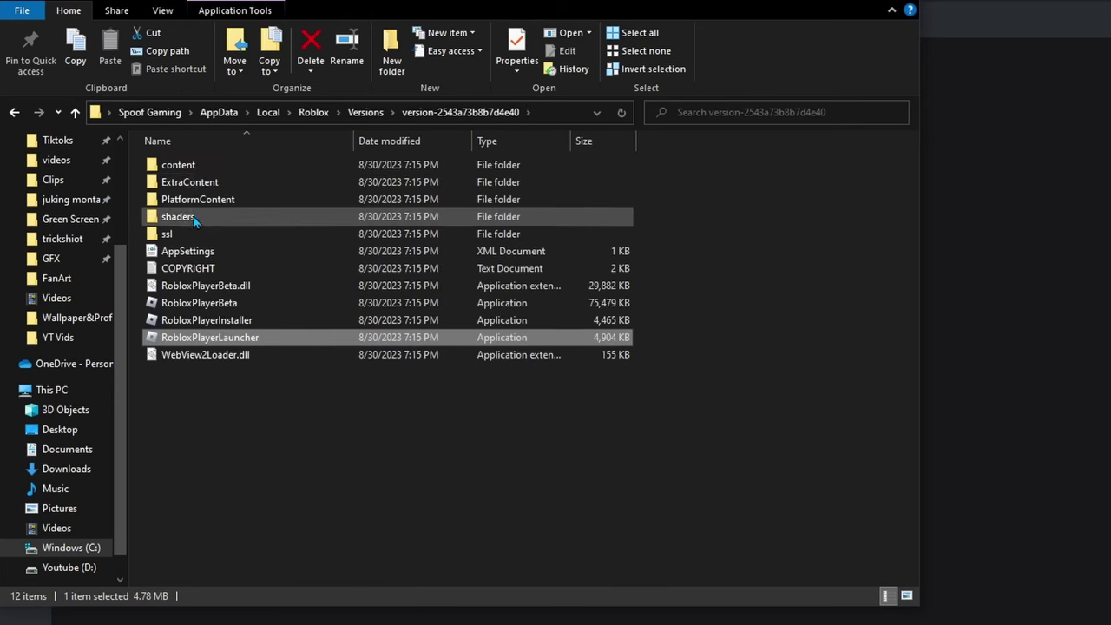
- Go to the content, textures, Cursors, KeyboardMouse subfolder of the Roblox version folder
double_click(202, 167)
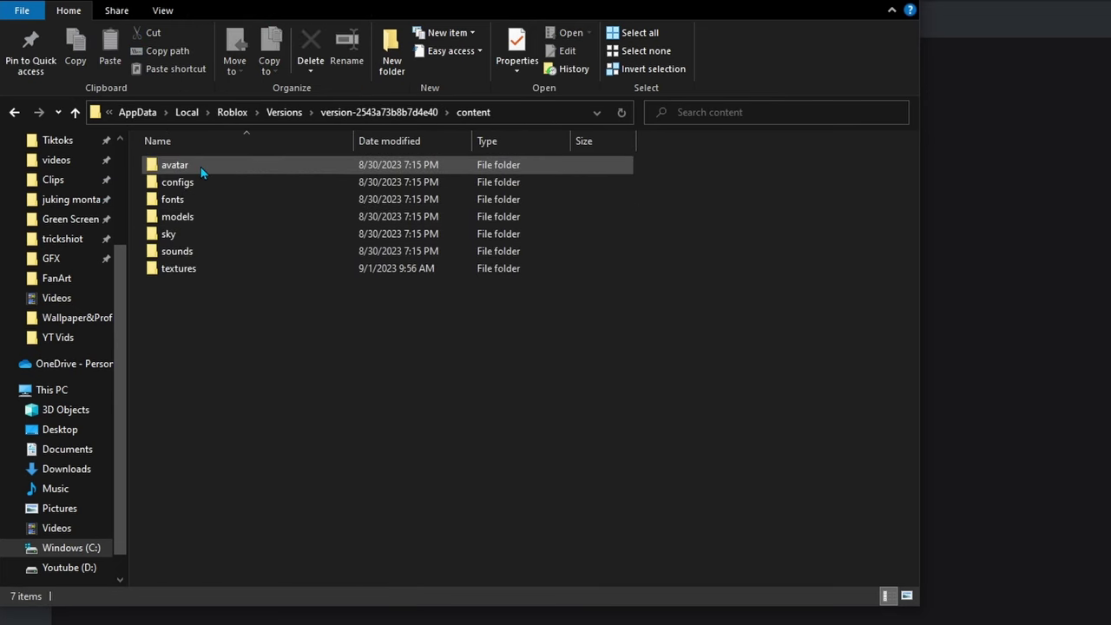
double_click(177, 269)
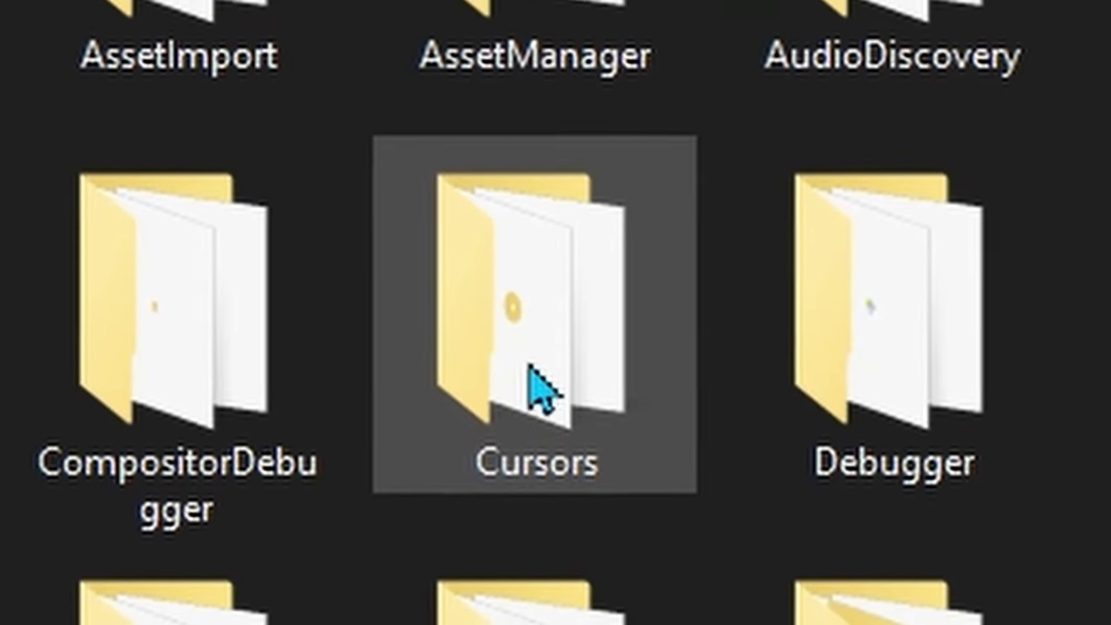
double_click(562, 297)
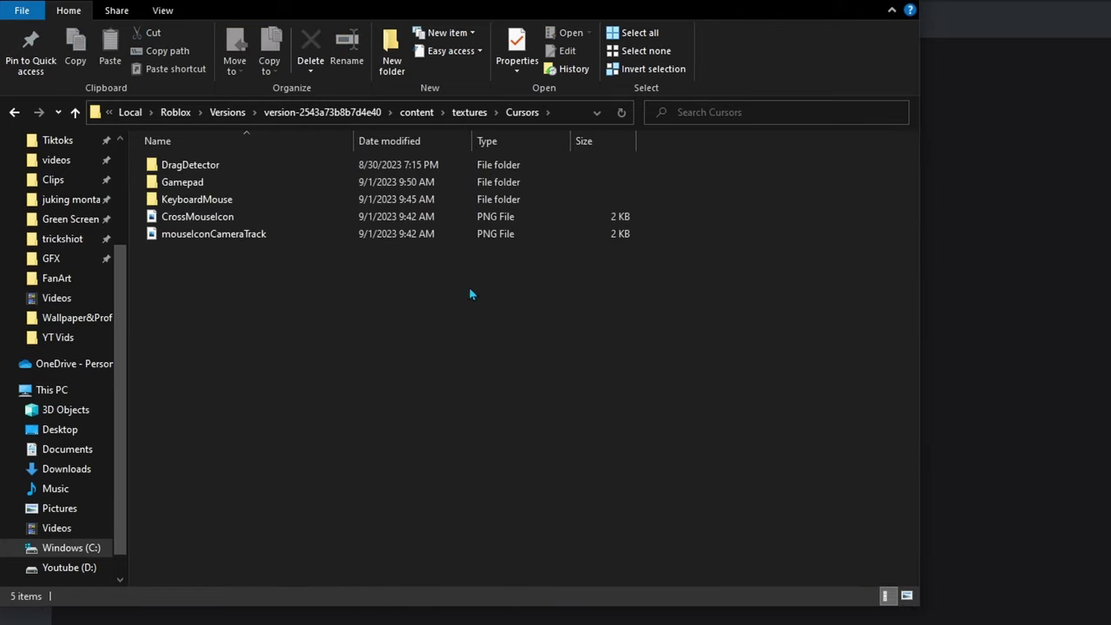
double_click(171, 203)
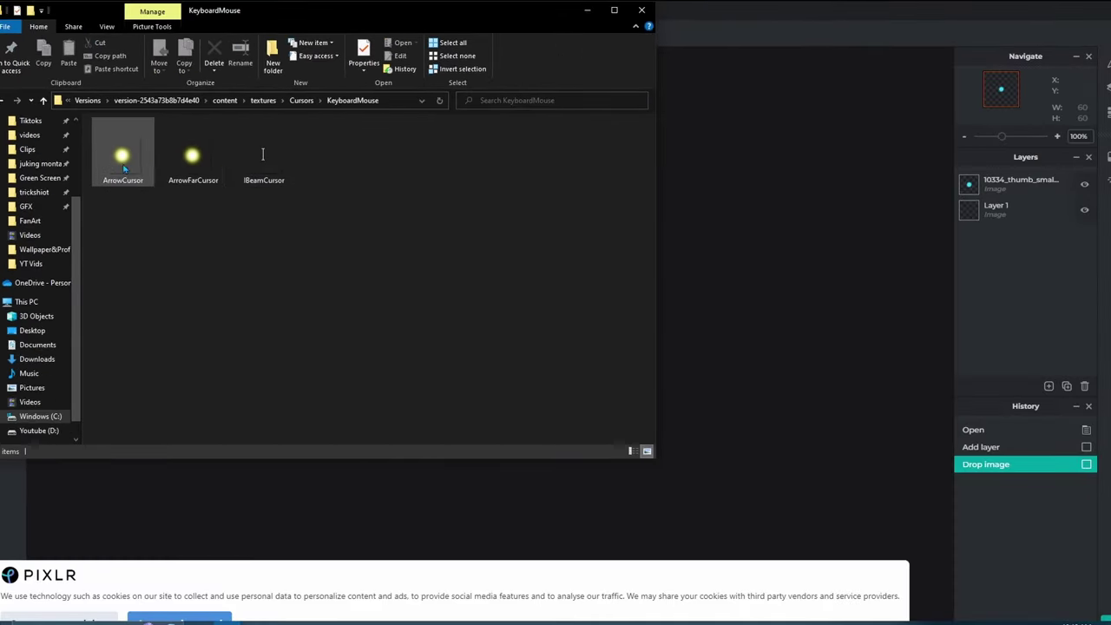
- Place the KeyboardMouse folder window beside the canvas and add its ArrowCursor image to the current document as a layer
drag(319, 26, 860, 149)
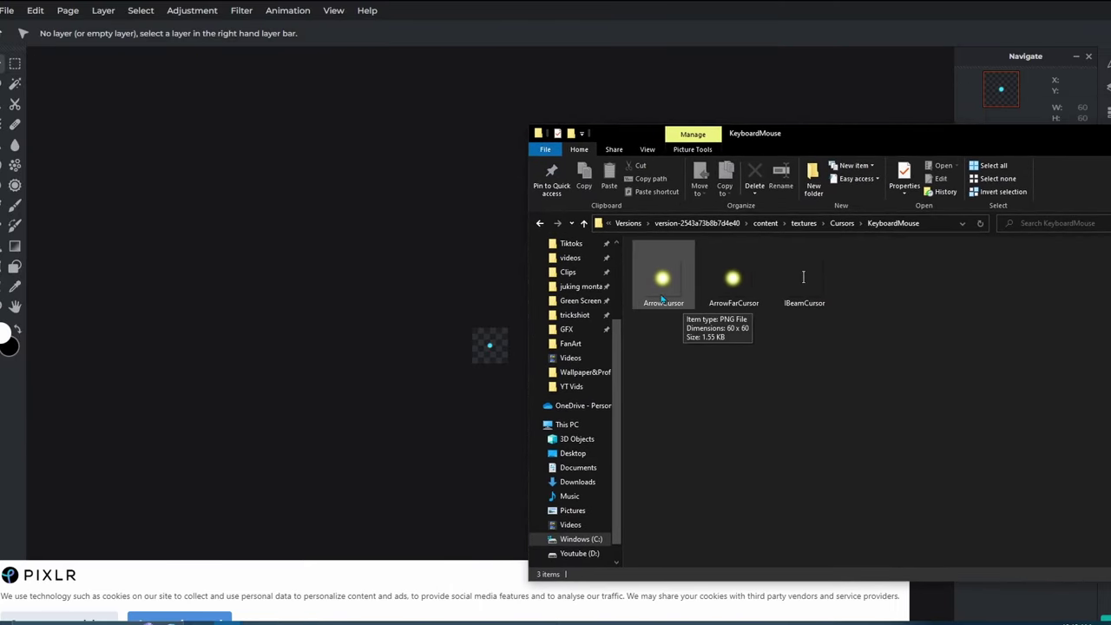
drag(675, 273, 486, 348)
click(608, 343)
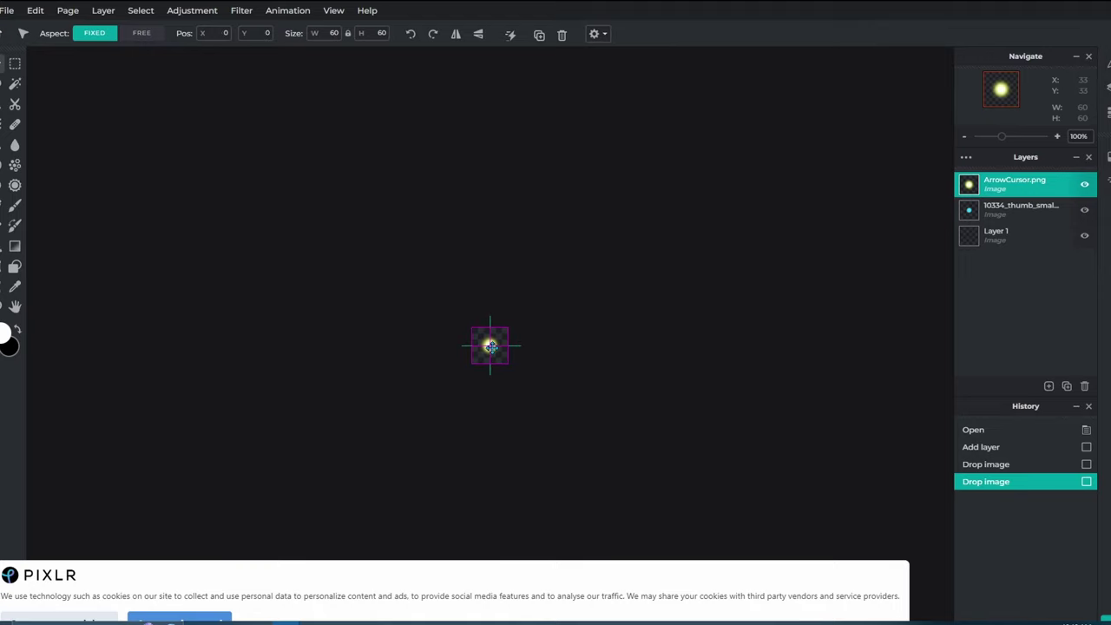
- Delete the ArrowCursor.png layer from the canvas, keeping the 10334_thumb_small layer, and deselect everything
mouse_move(229, 621)
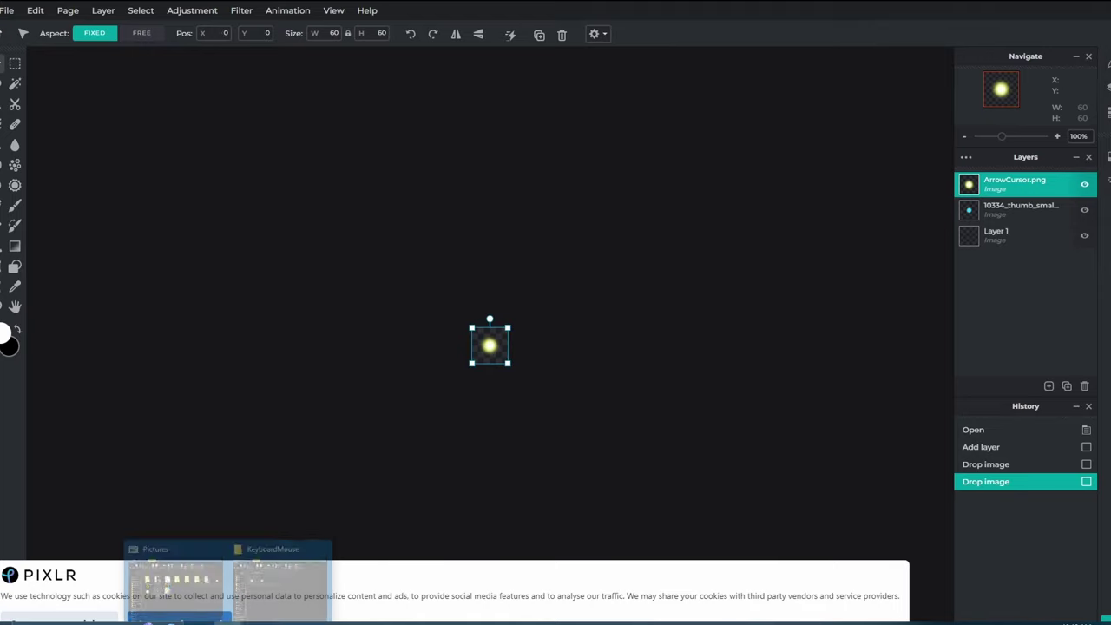
click(281, 577)
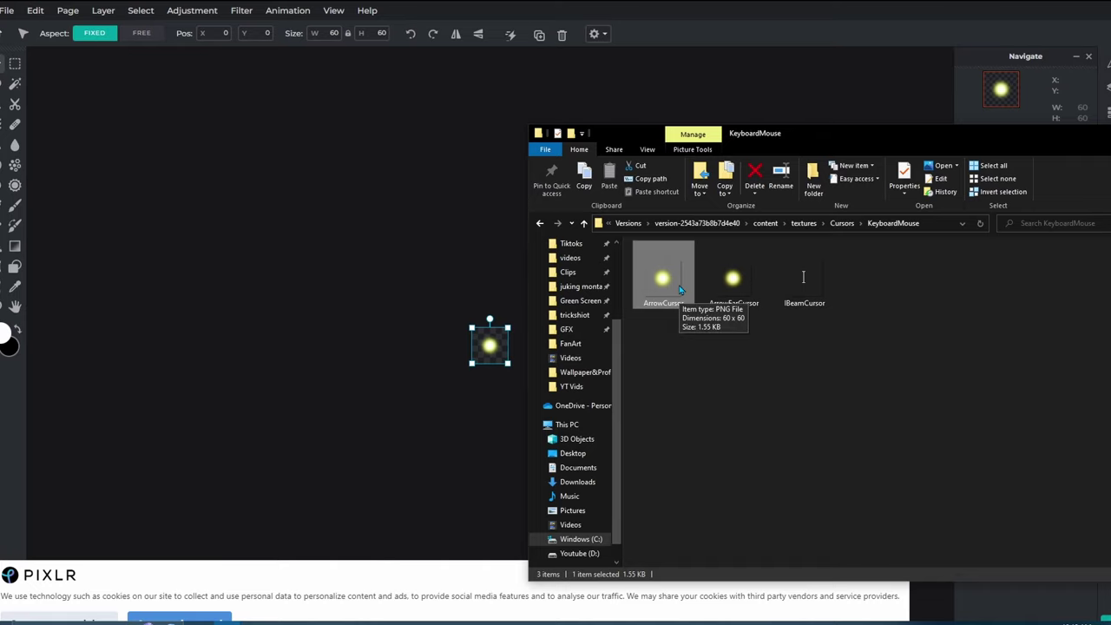
drag(681, 290, 465, 265)
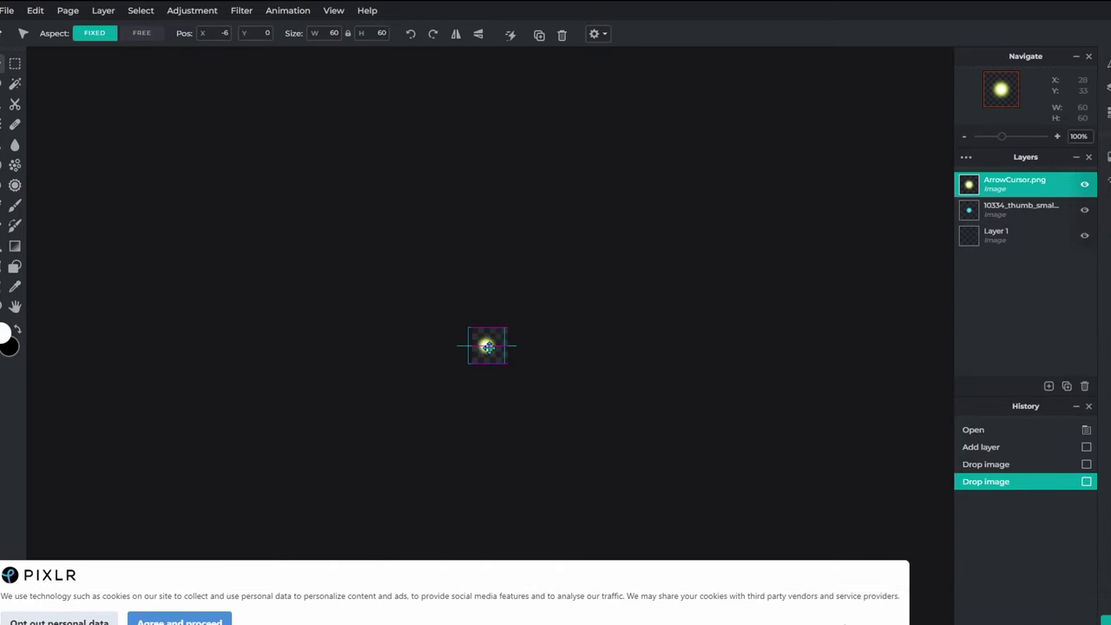
key(Delete)
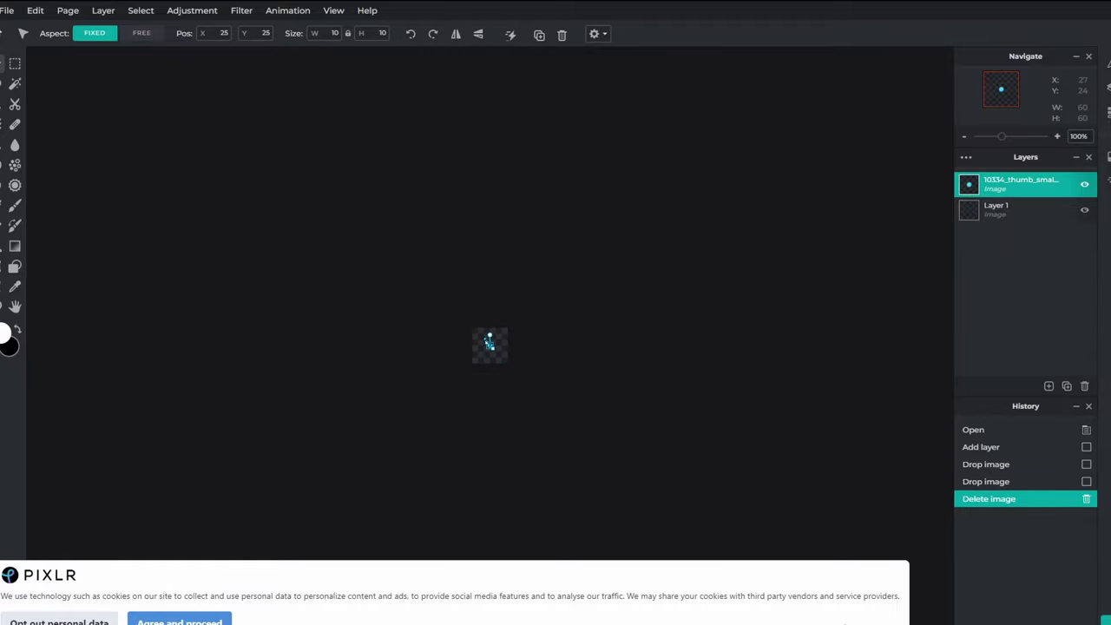
click(557, 346)
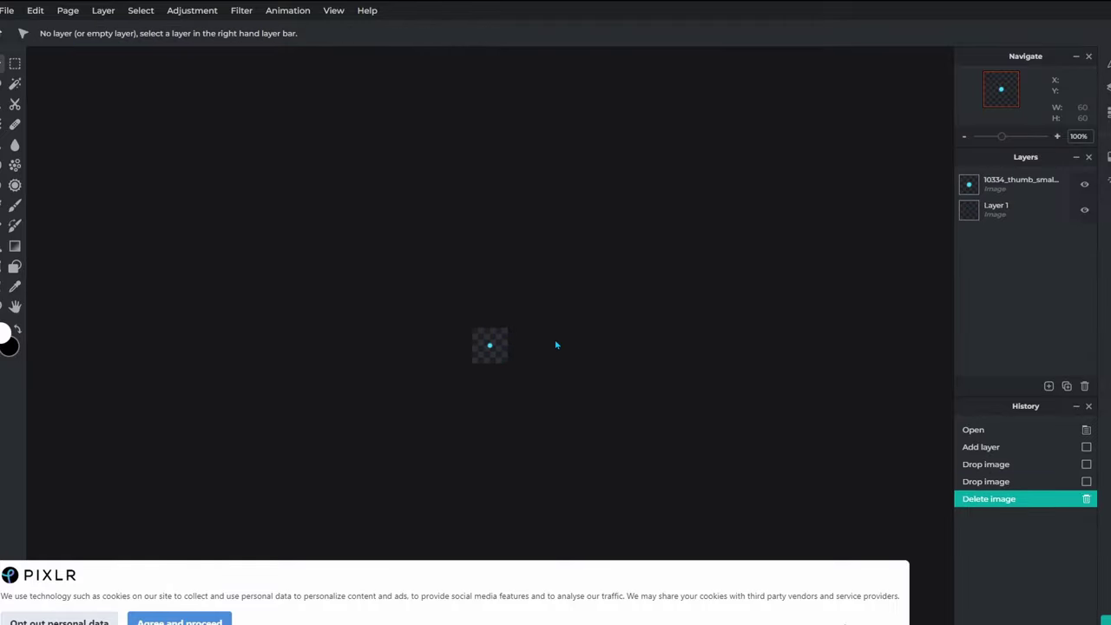
- Save the 60 x 60 image as a transparent PNG named Untitled in the Pictures folder and dismiss the premium offer
click(8, 10)
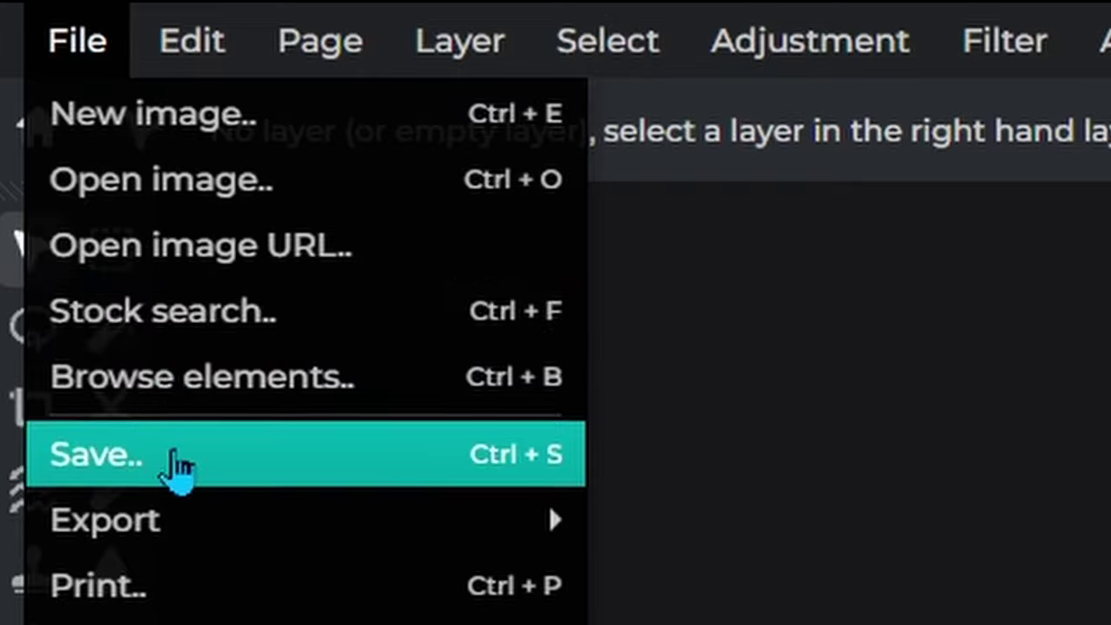
click(31, 113)
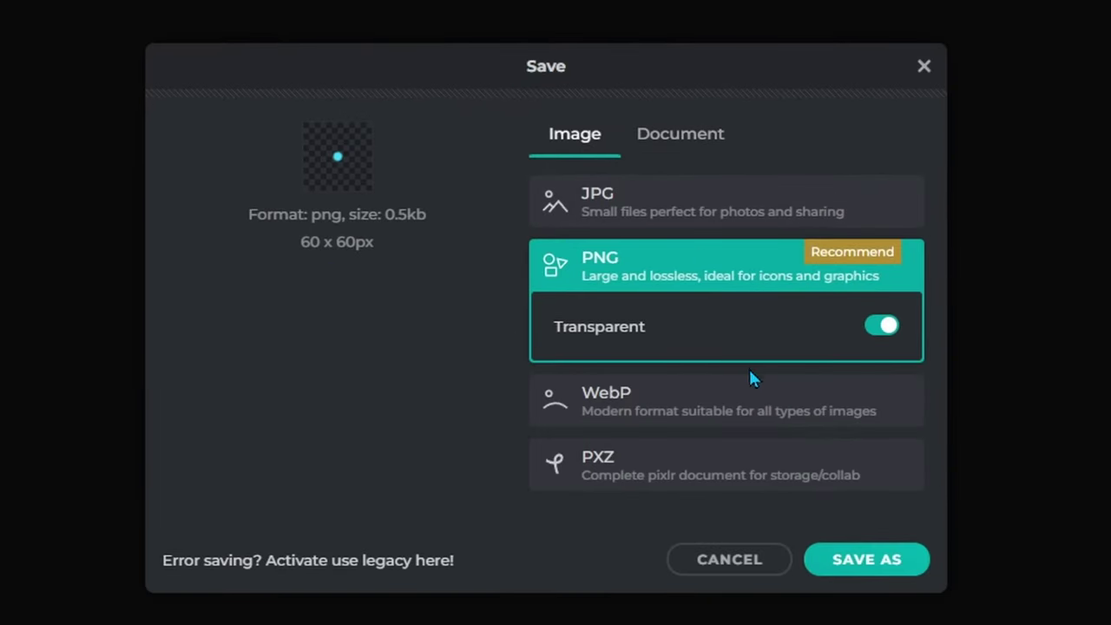
click(868, 563)
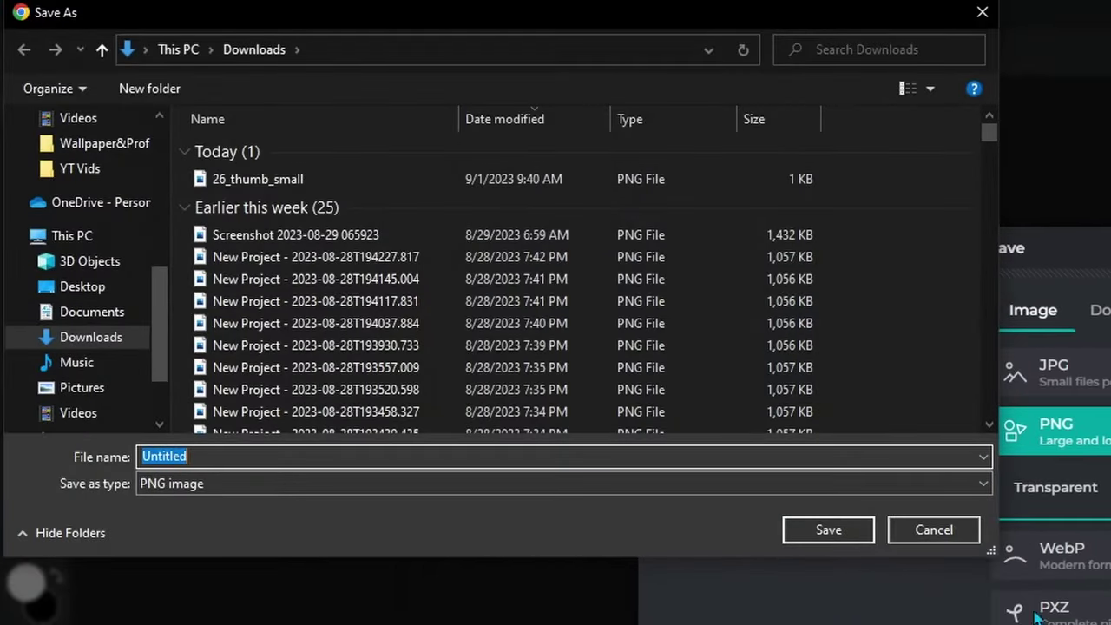
click(69, 364)
click(76, 387)
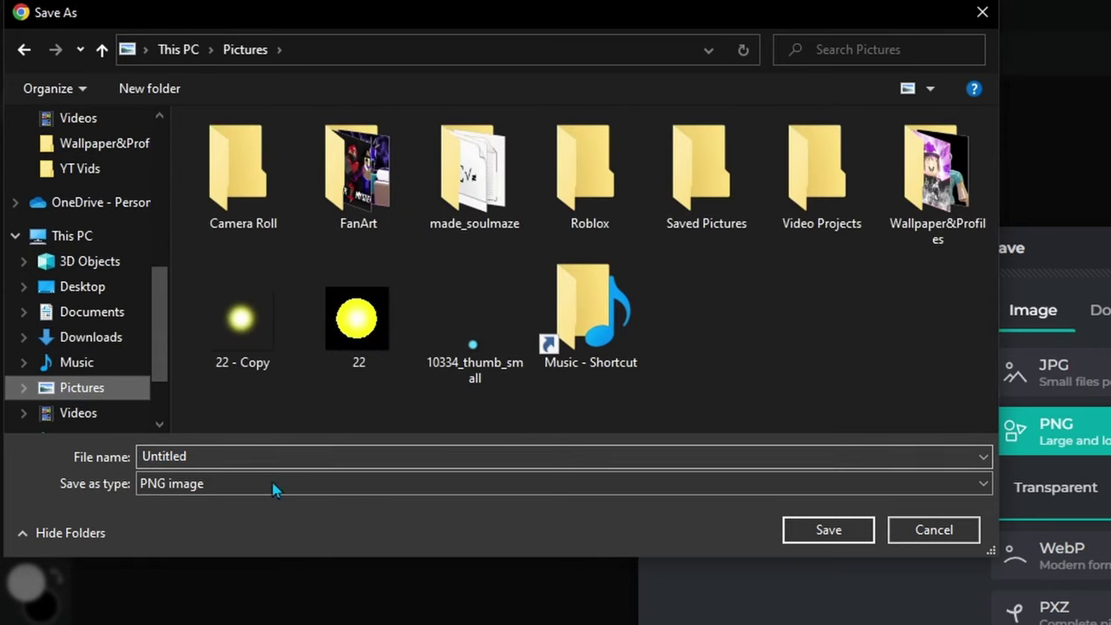
click(828, 530)
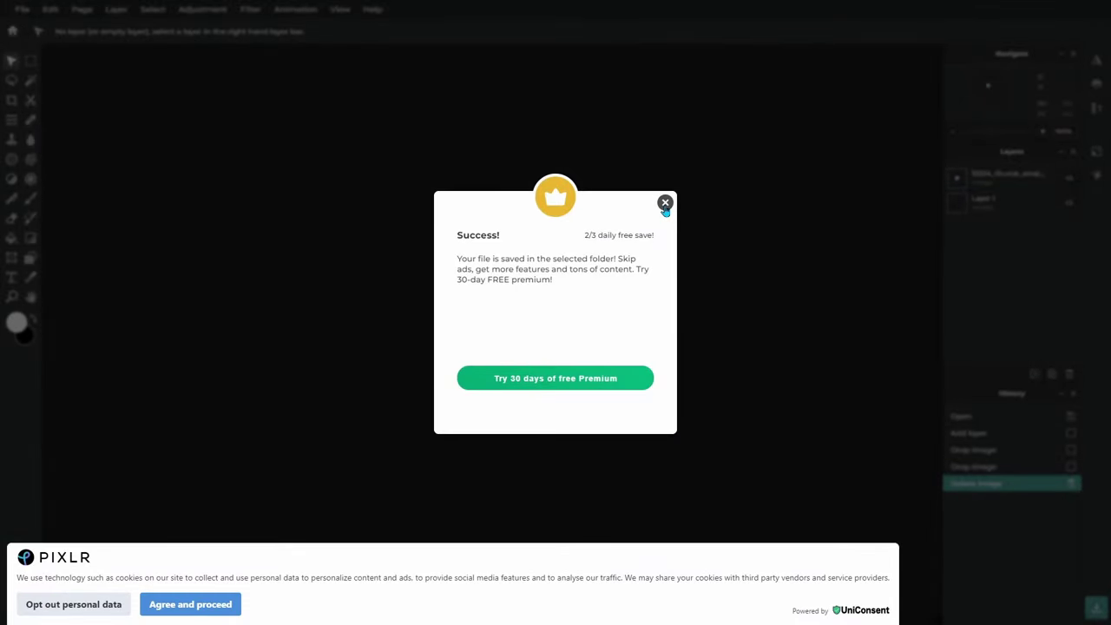
click(665, 203)
- Find the Roblox Player shortcut from the Windows app list and open the version folder containing its launcher
key(super)
key(Escape)
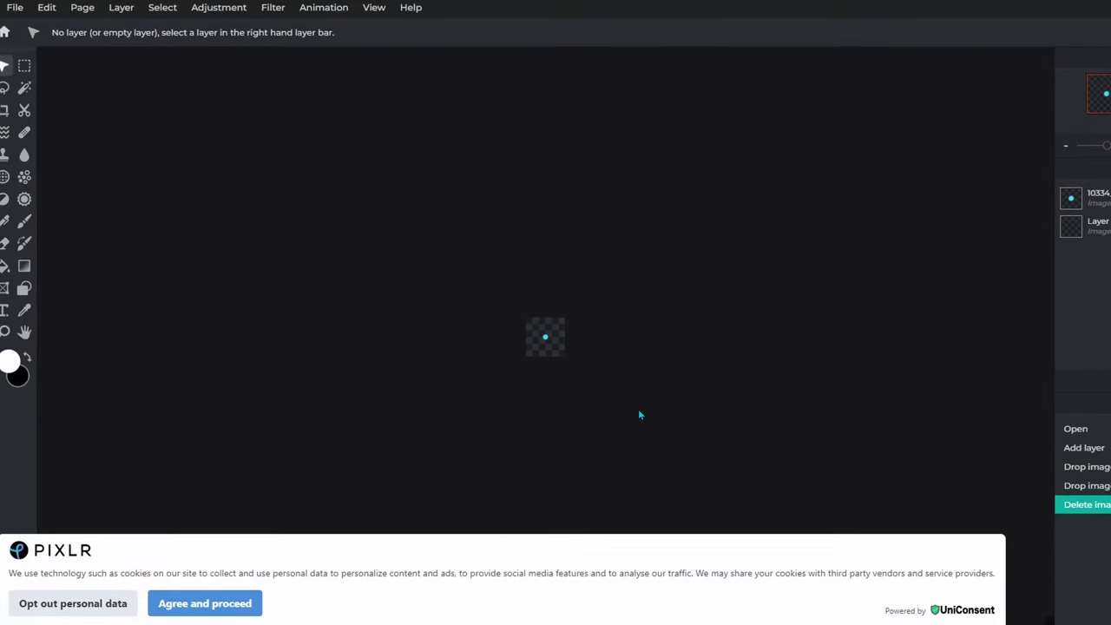
key(super)
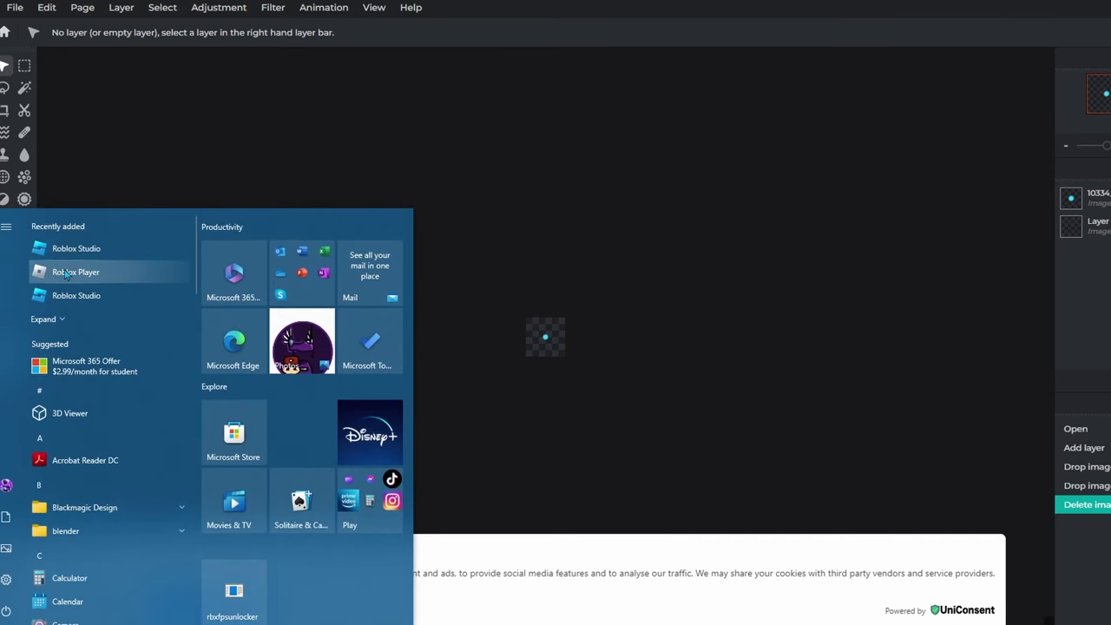
right_click(65, 272)
mouse_move(147, 305)
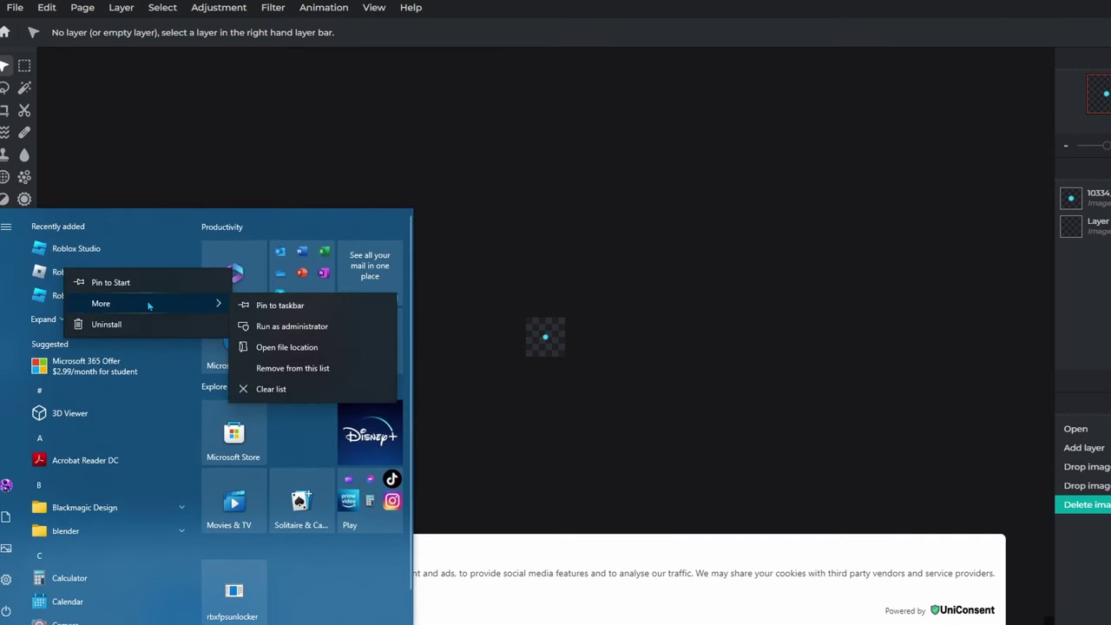
click(291, 349)
right_click(262, 201)
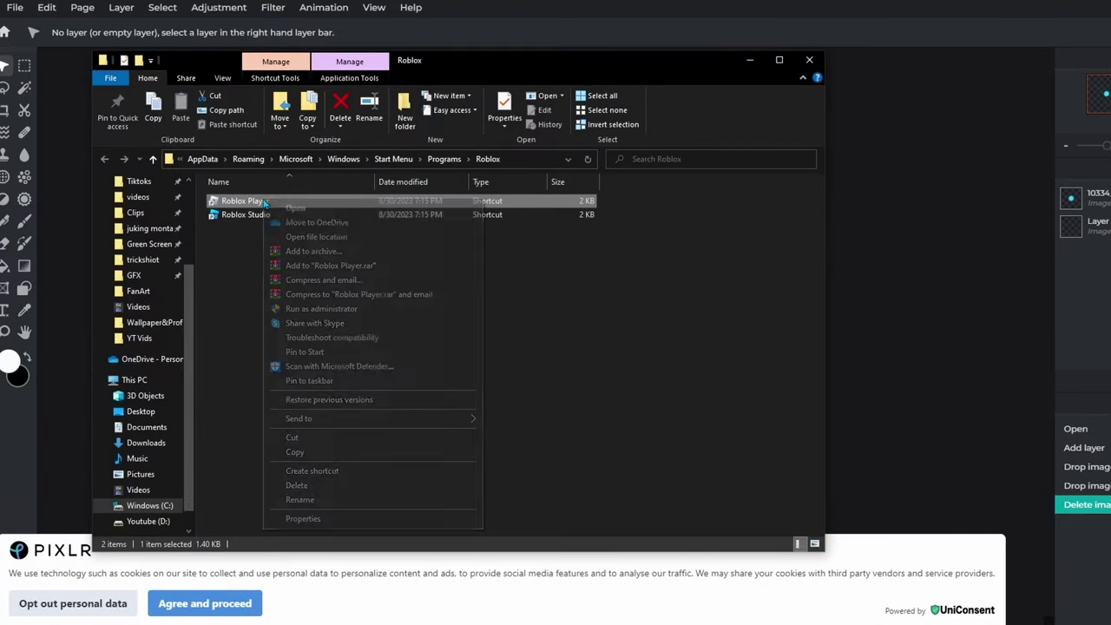
click(303, 237)
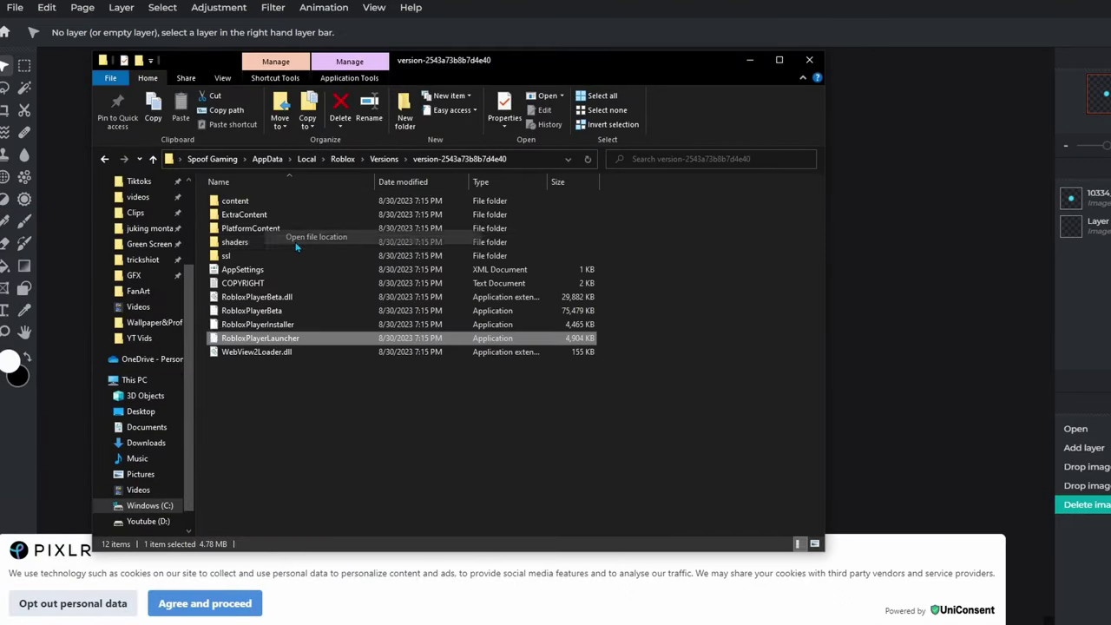
- Go to content, textures, Cursors, KeyboardMouse inside the version folder, with the folder window moved beside the canvas
double_click(236, 203)
double_click(234, 290)
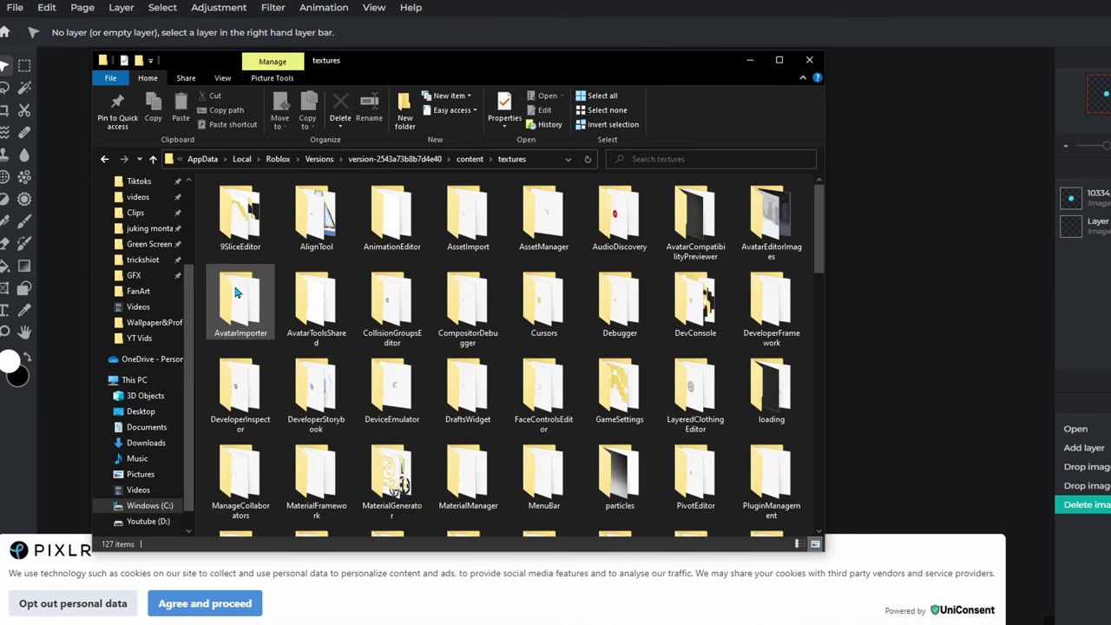
double_click(534, 308)
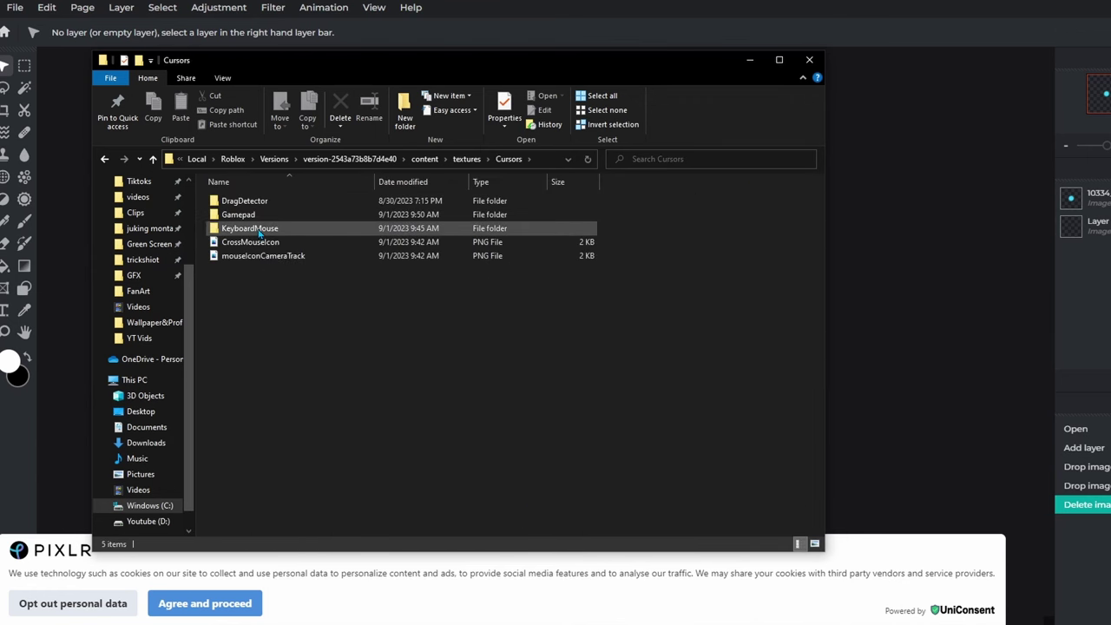
drag(339, 63, 727, 50)
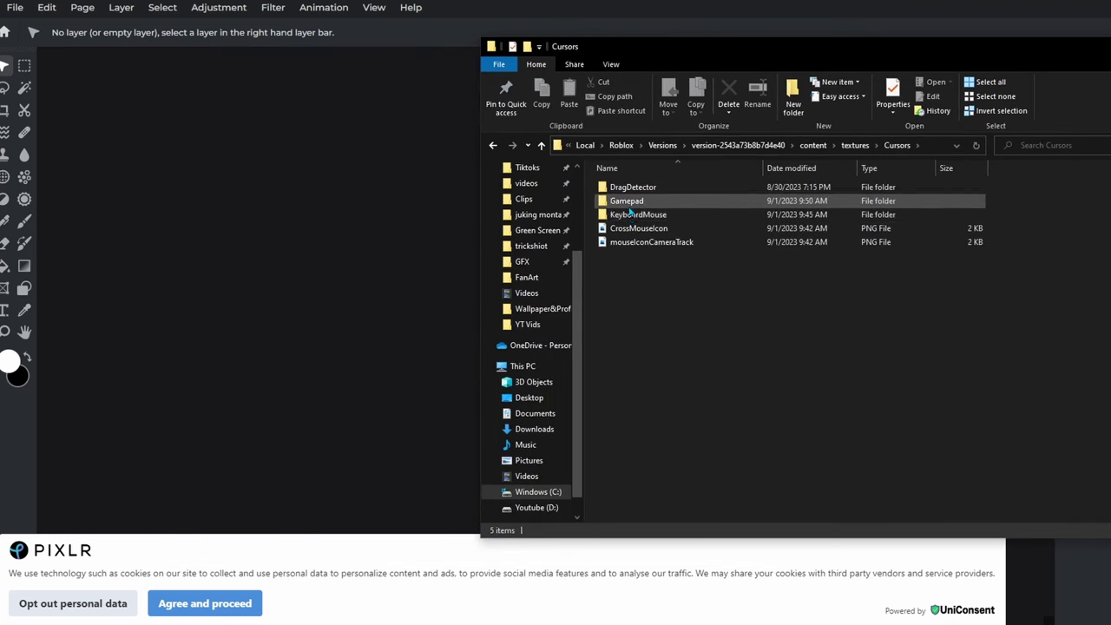
click(629, 217)
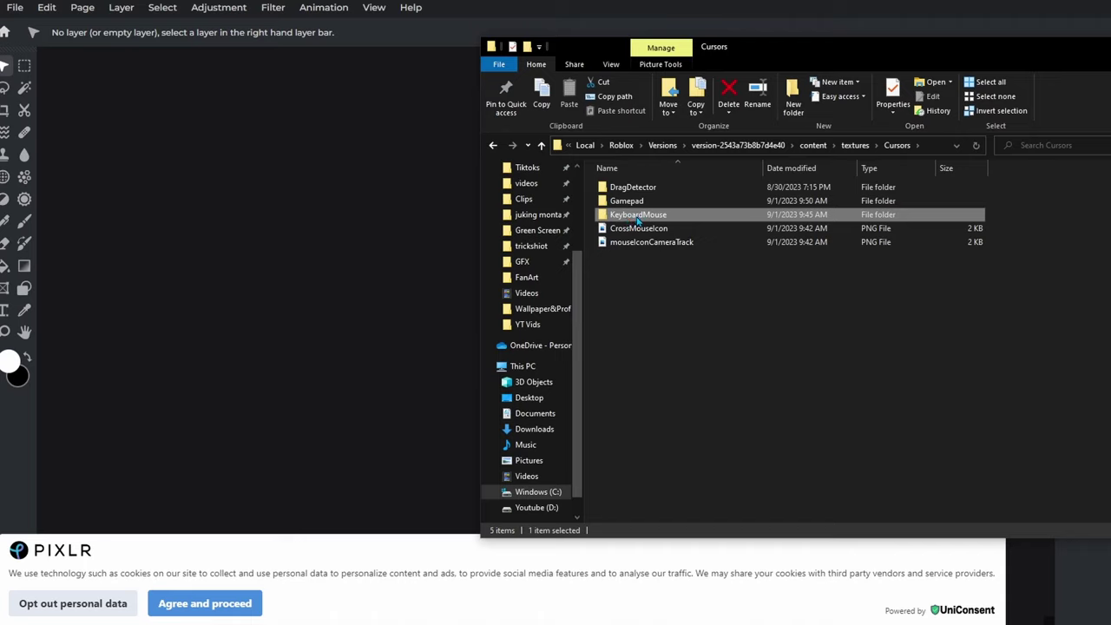
double_click(639, 217)
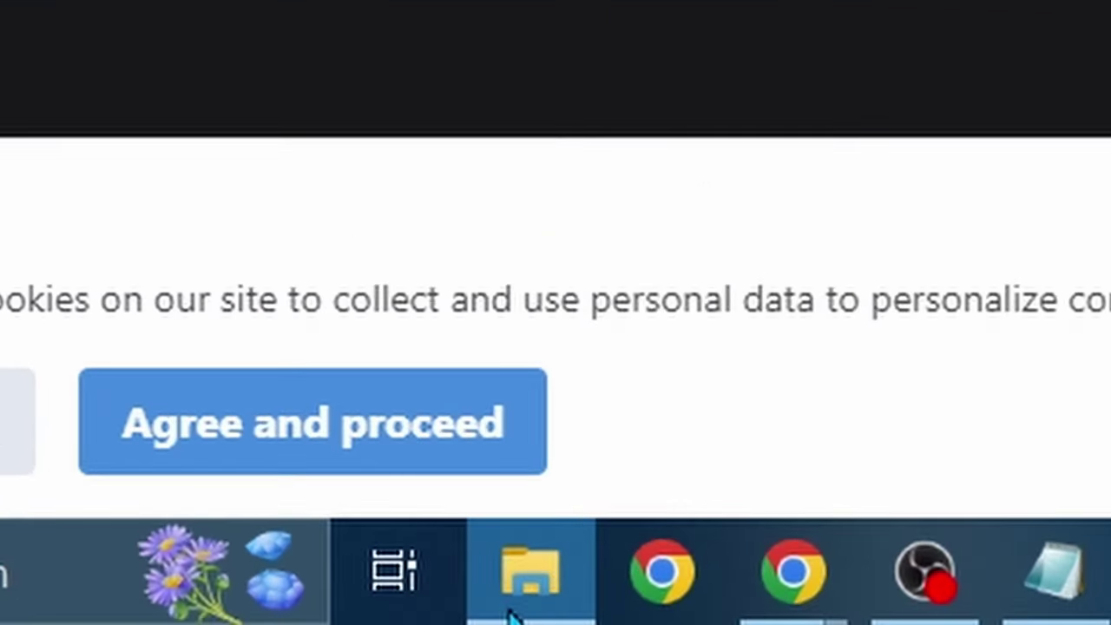
- Open a second File Explorer window on the Pictures folder and place it so the KeyboardMouse files stay visible
mouse_move(266, 624)
right_click(551, 605)
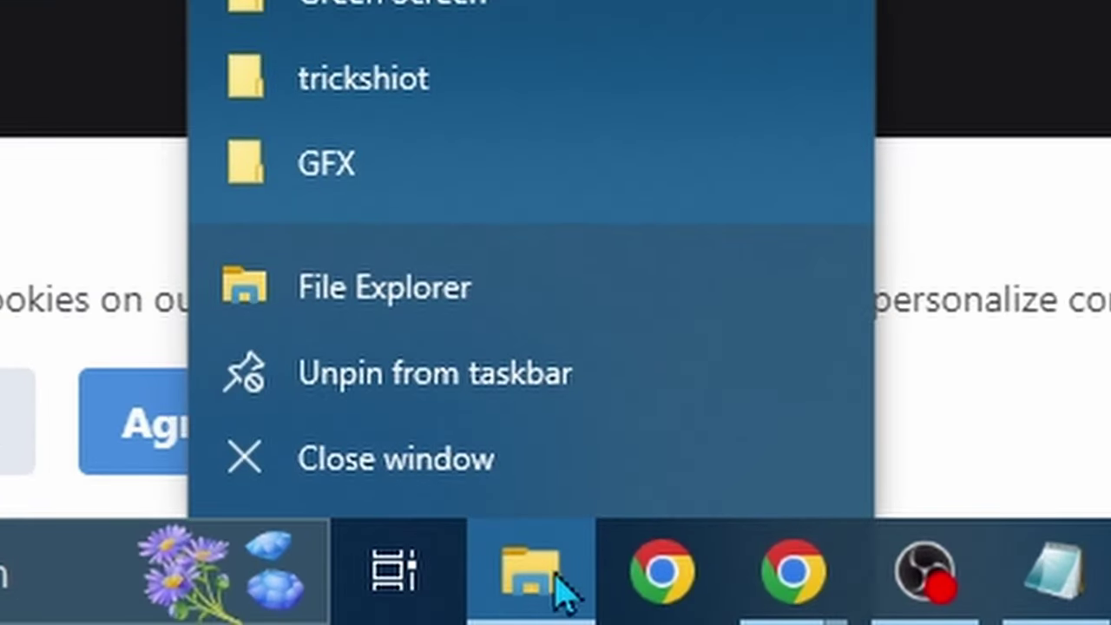
click(488, 316)
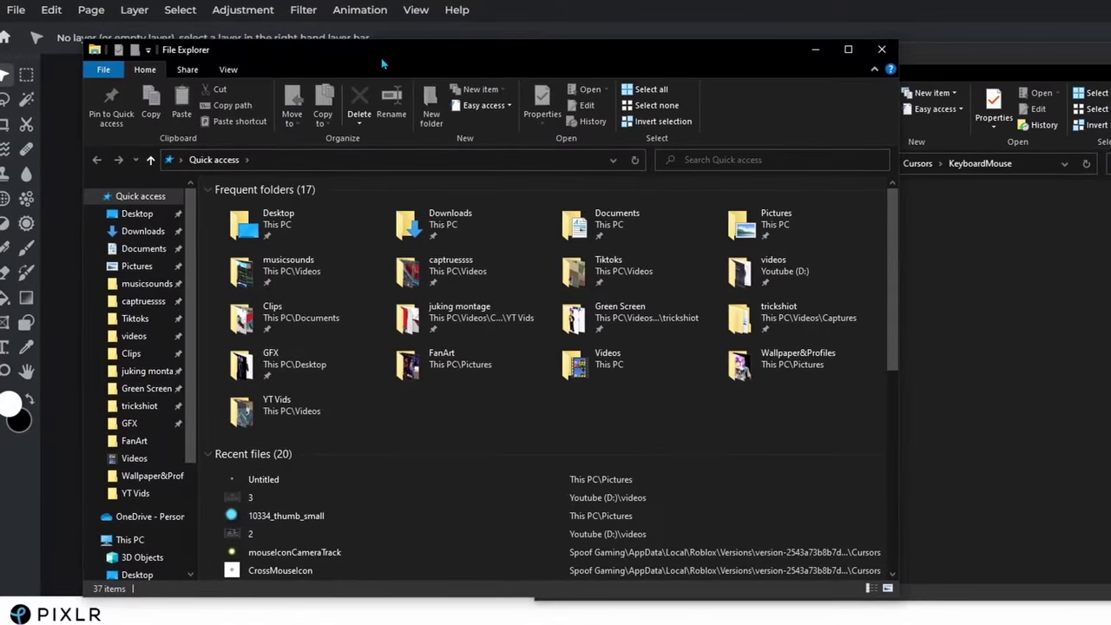
drag(422, 100, 386, 146)
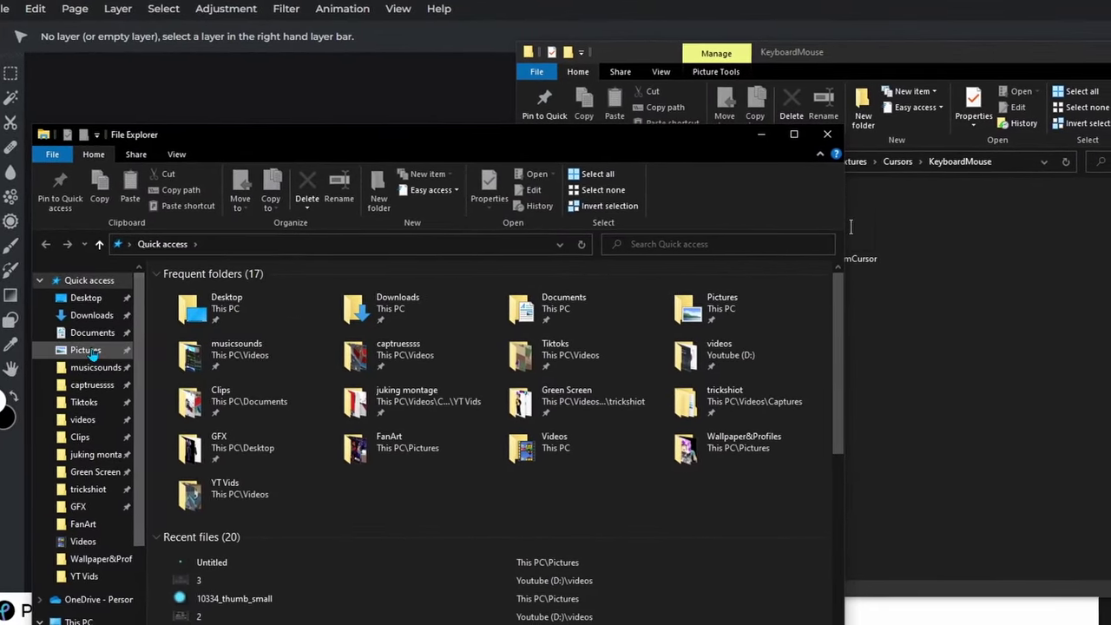
click(86, 351)
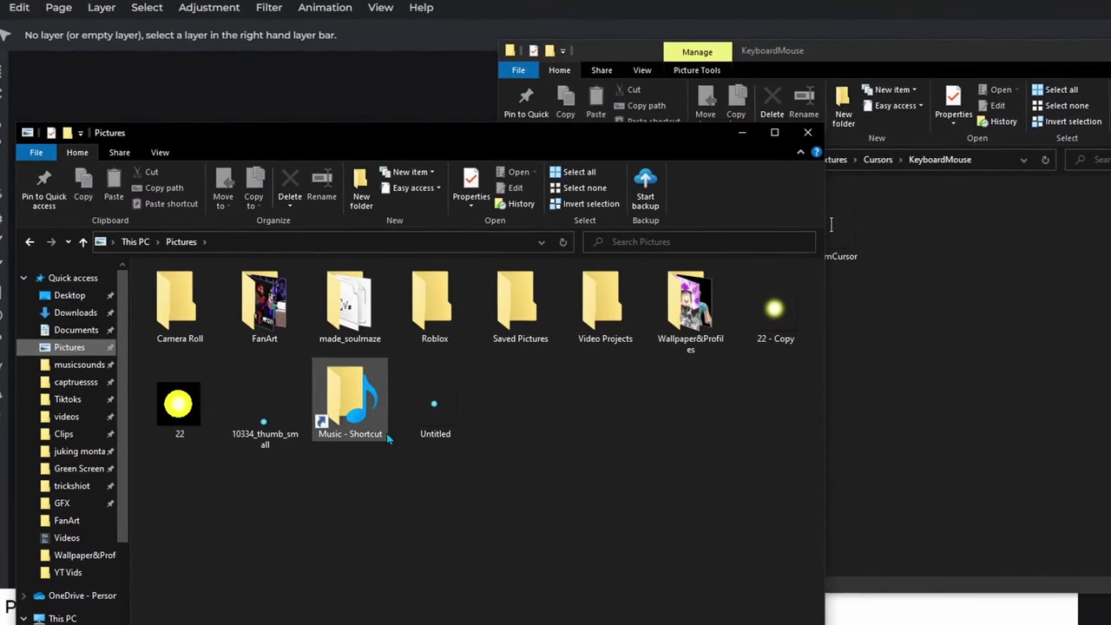
drag(469, 132, 653, 286)
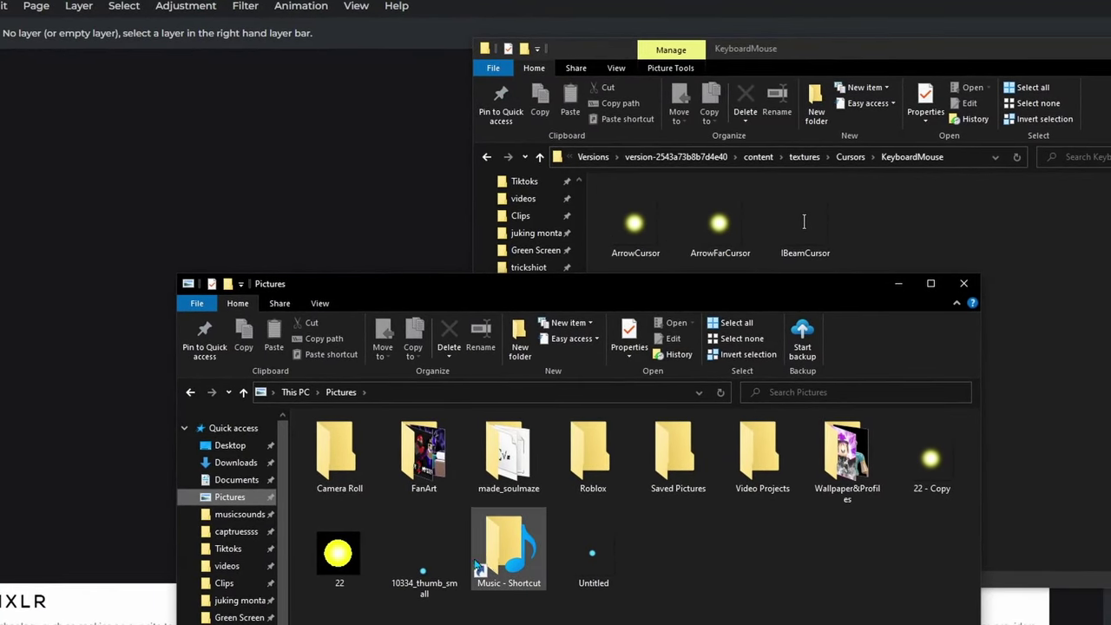
- Duplicate the Untitled image within the Pictures folder and rename the original as ArrowCursor
right_click(417, 561)
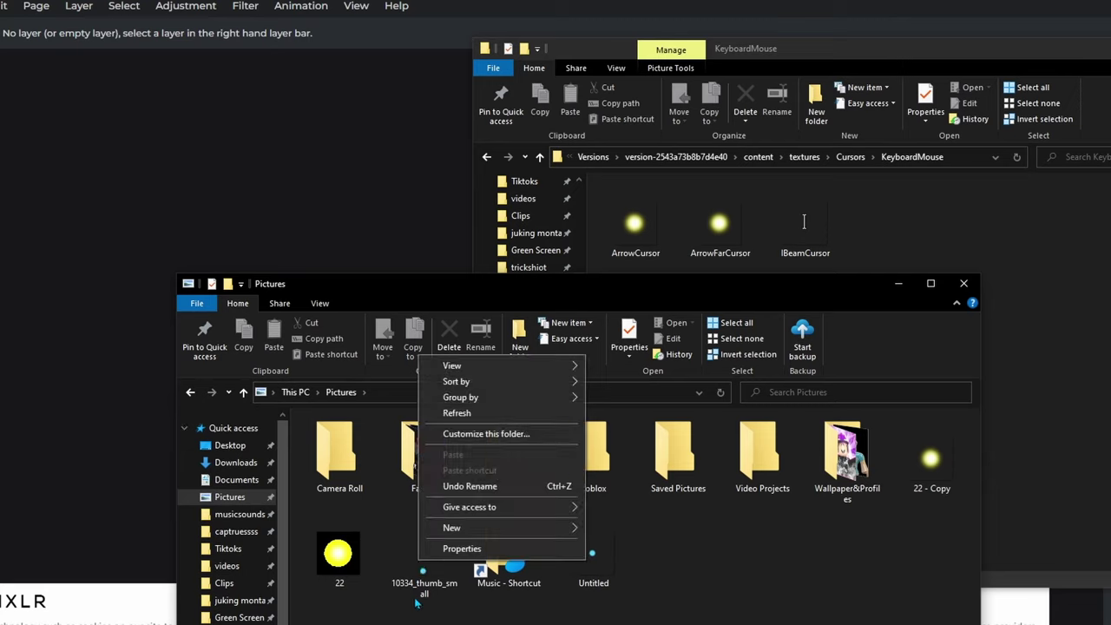
click(438, 593)
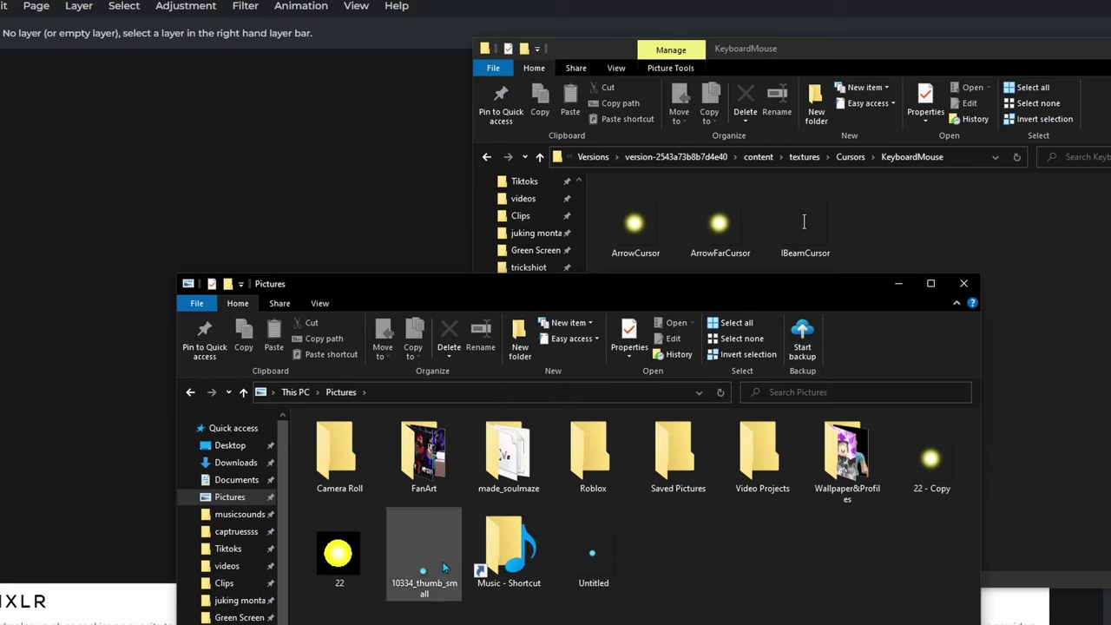
drag(590, 563, 682, 560)
right_click(599, 549)
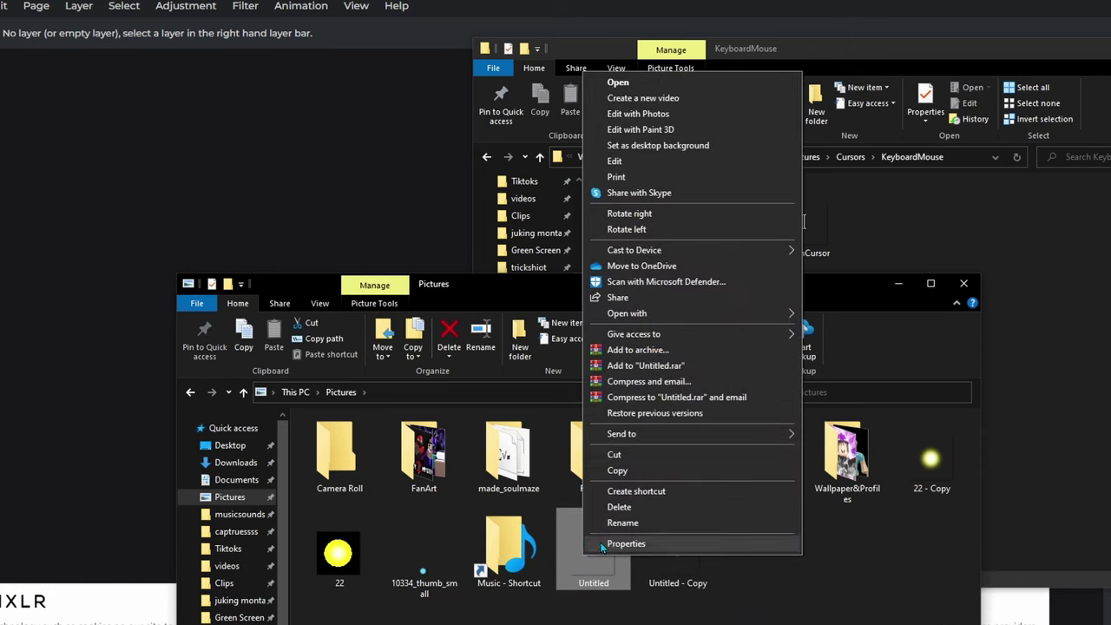
click(622, 523)
text(A)
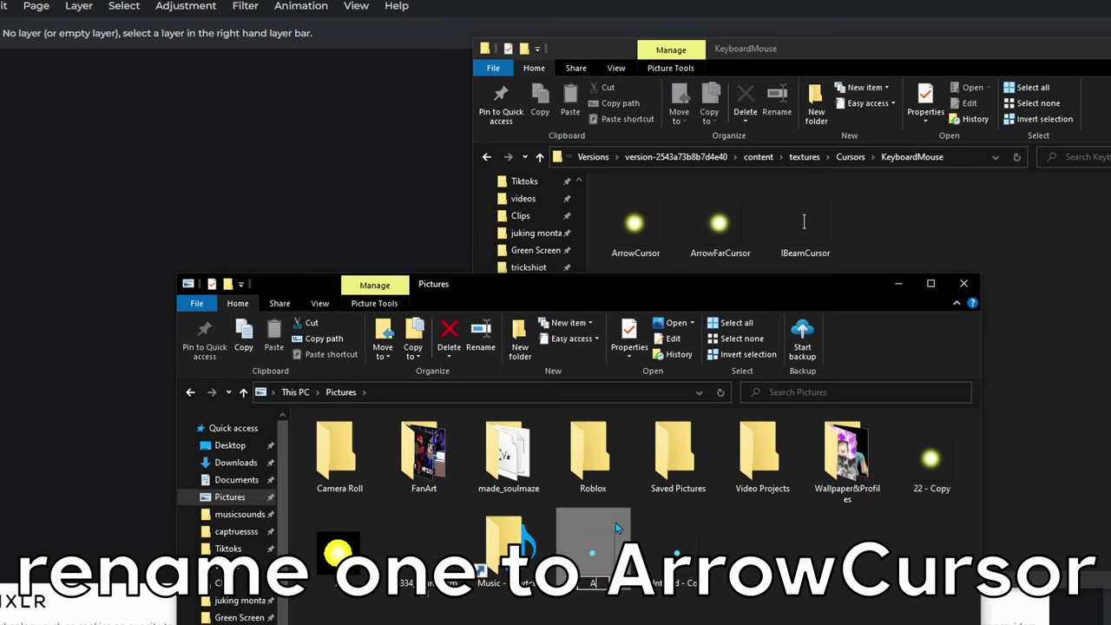
text(rrowCursor)
key(Return)
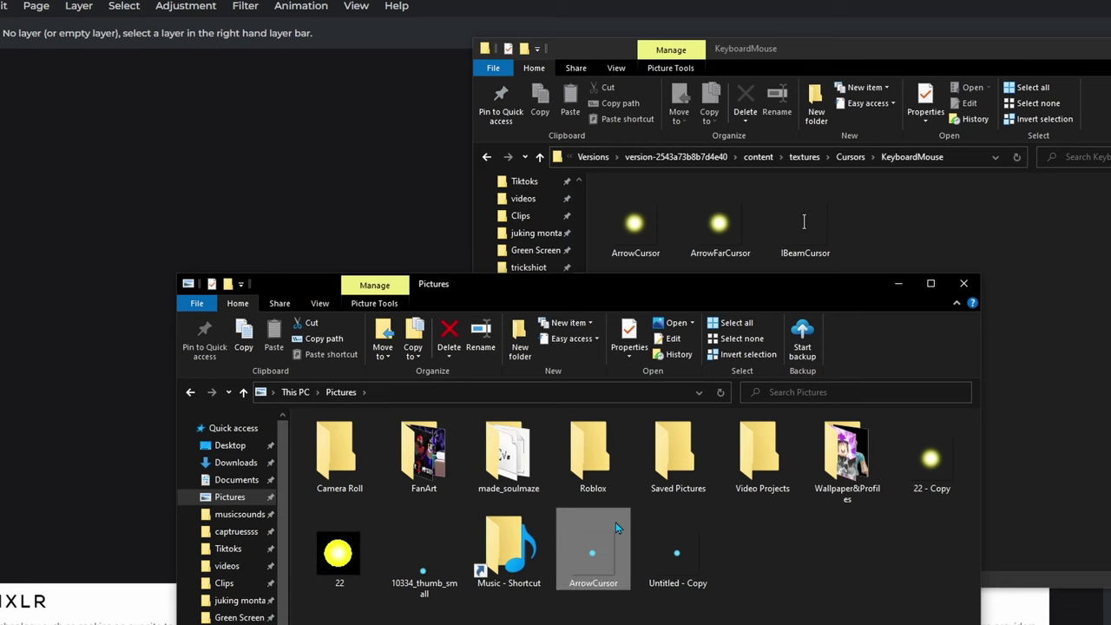
- Rename the duplicate image, Untitled - Copy, as ArrowFarCursor
click(677, 555)
right_click(676, 565)
click(712, 535)
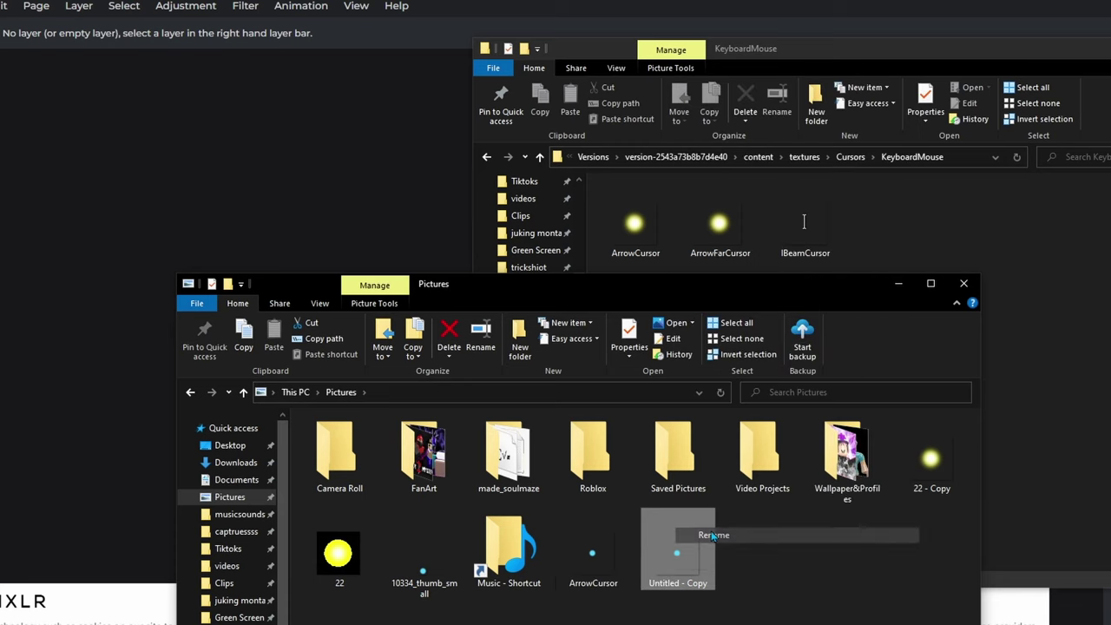
text(Ar)
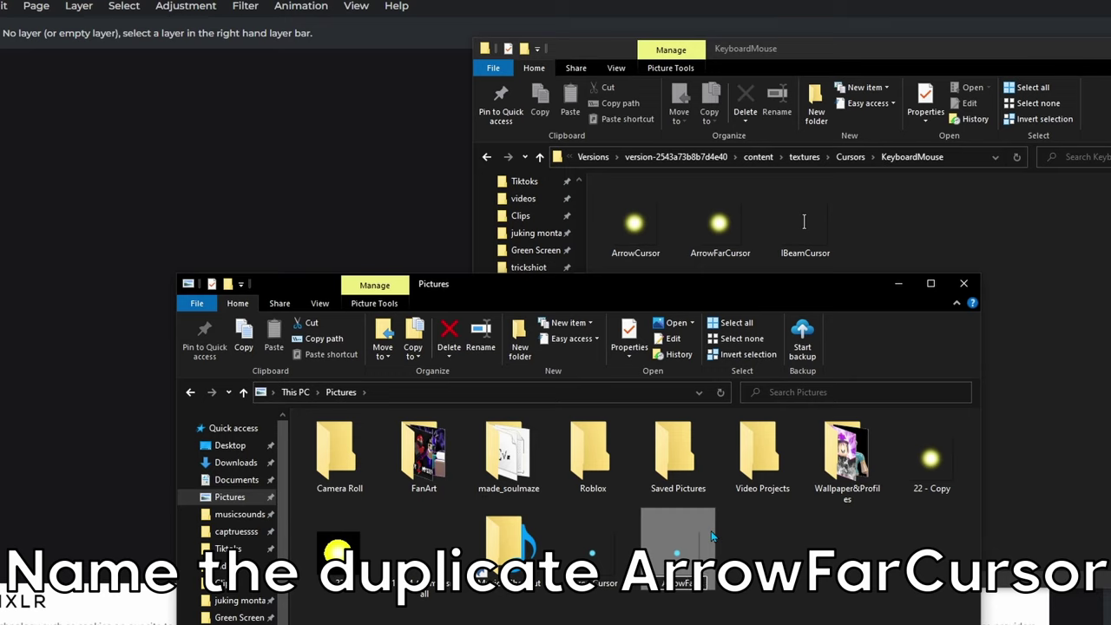
text(rowFarCursor)
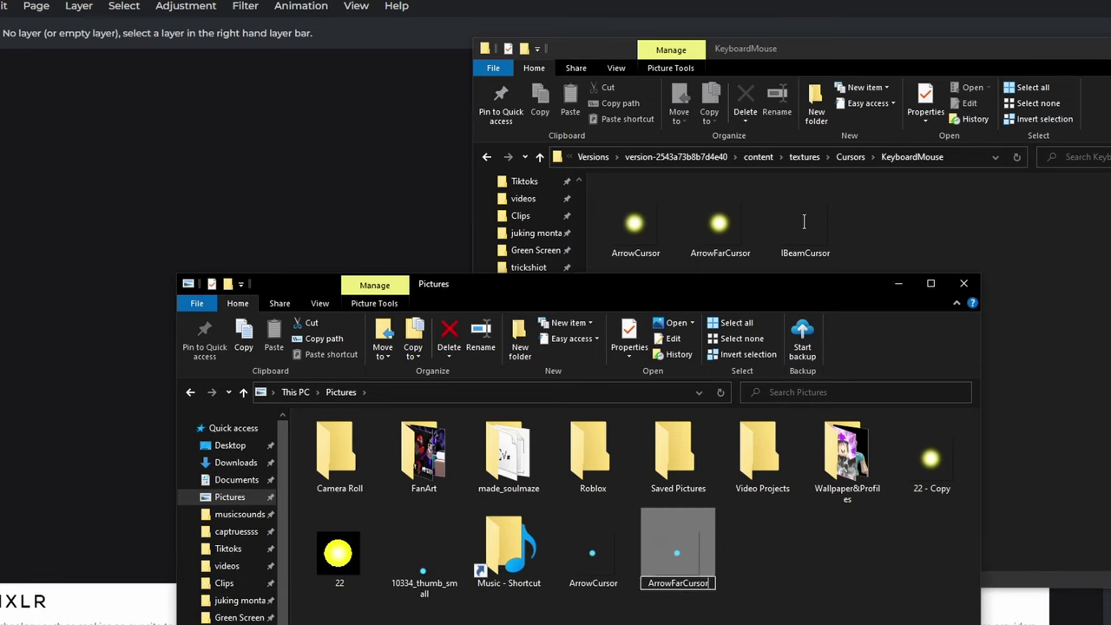
key(Return)
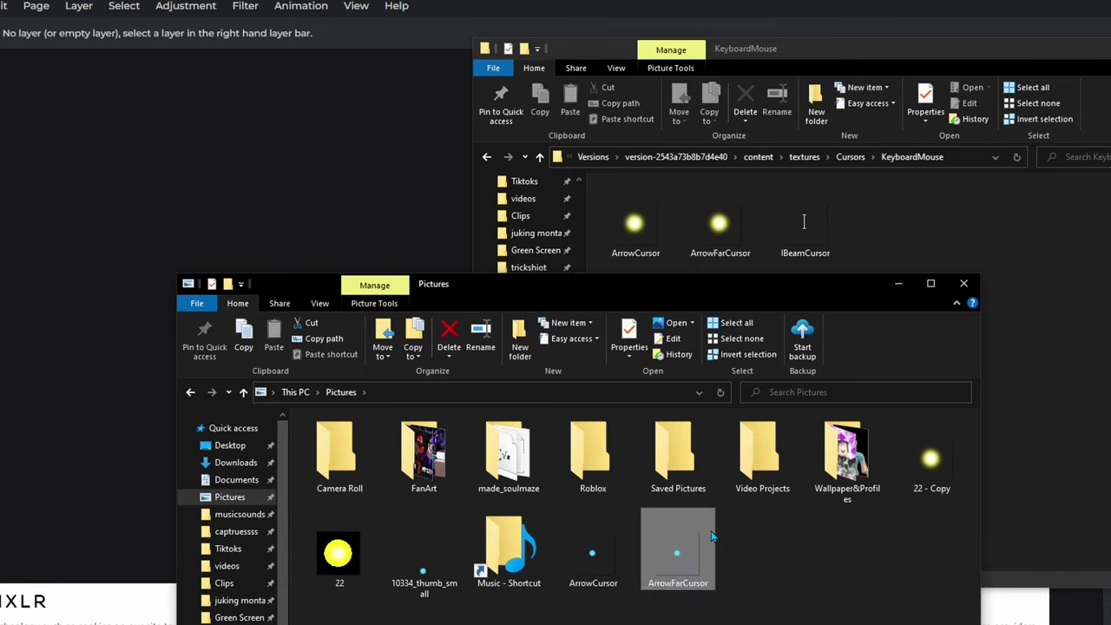
- Move ArrowCursor and ArrowFarCursor from Pictures into the KeyboardMouse folder, replacing the files of the same names
click(598, 556)
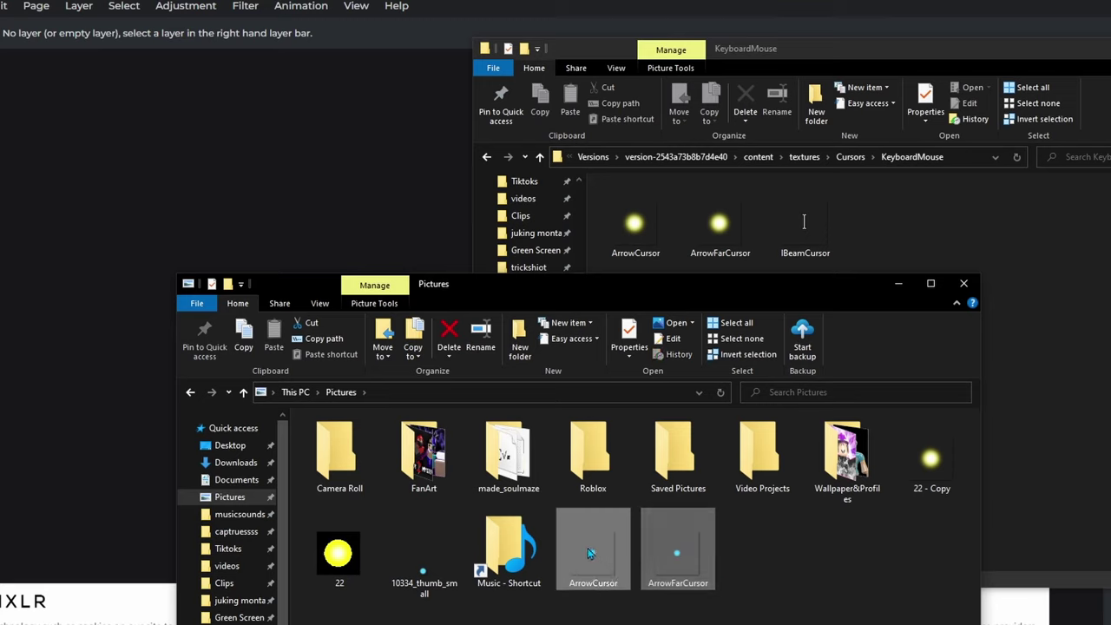
drag(589, 578, 643, 224)
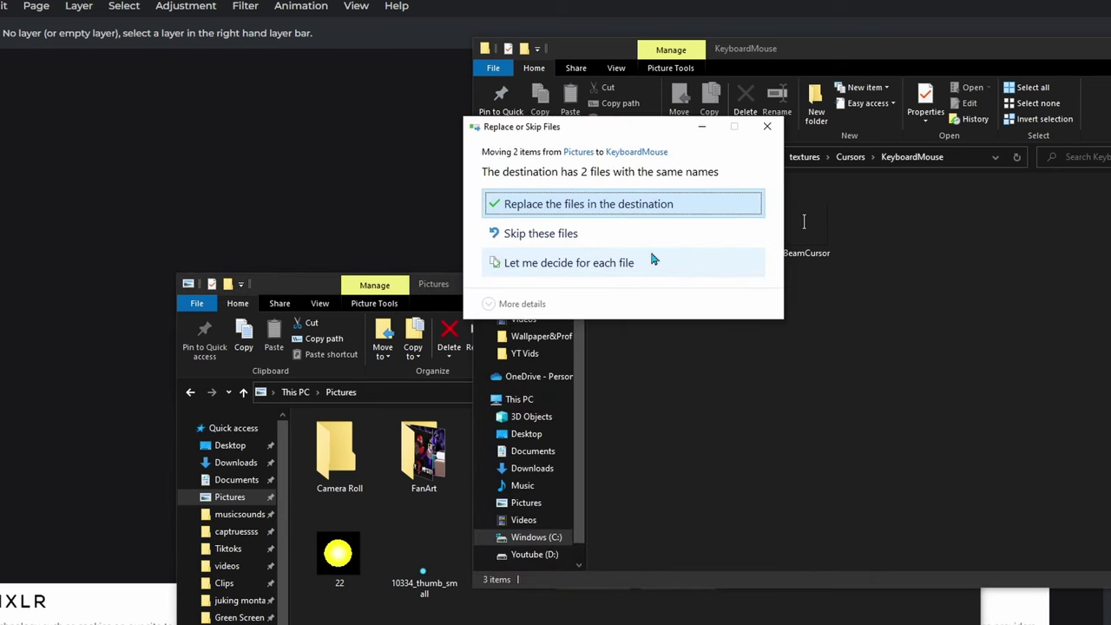
click(549, 208)
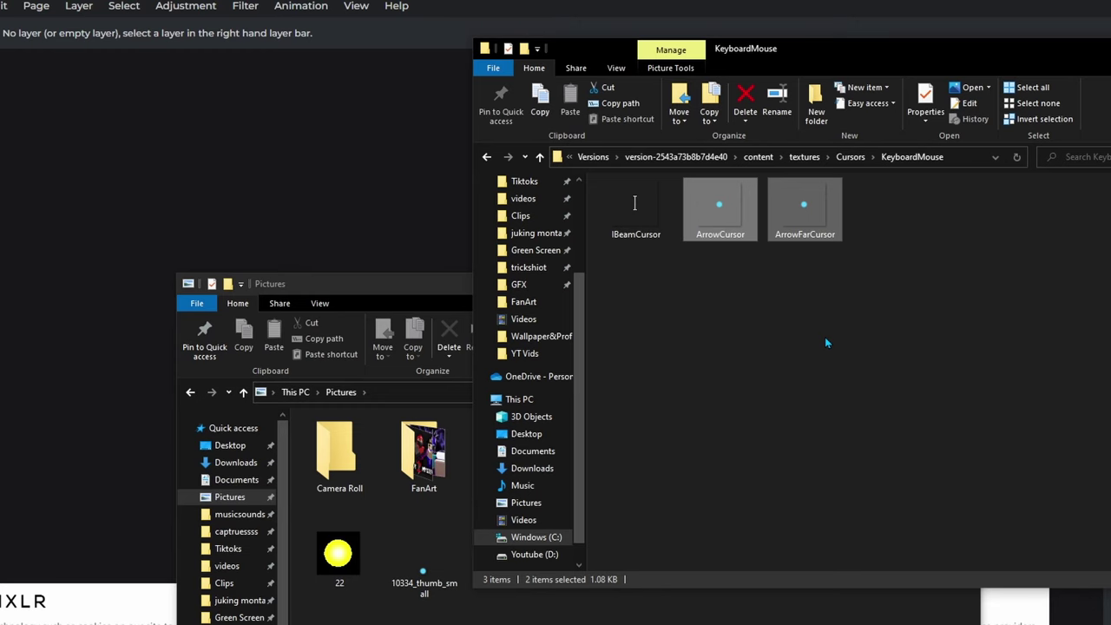
- Copy the ArrowCursor image from the KeyboardMouse folder back into the Pictures folder
click(724, 213)
drag(724, 214, 479, 624)
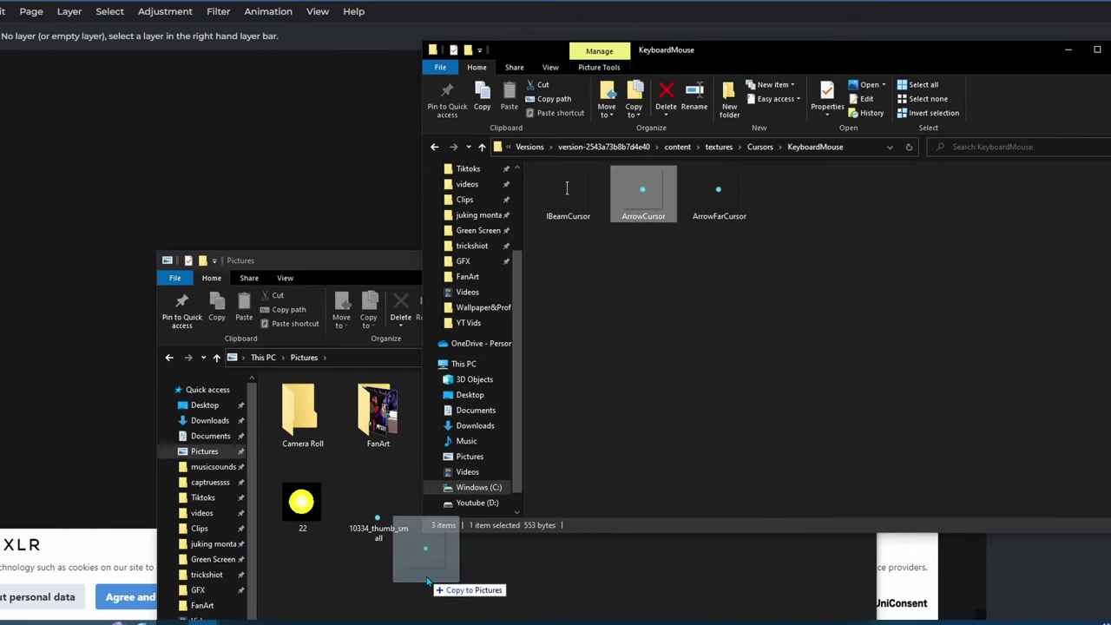
drag(428, 582, 434, 576)
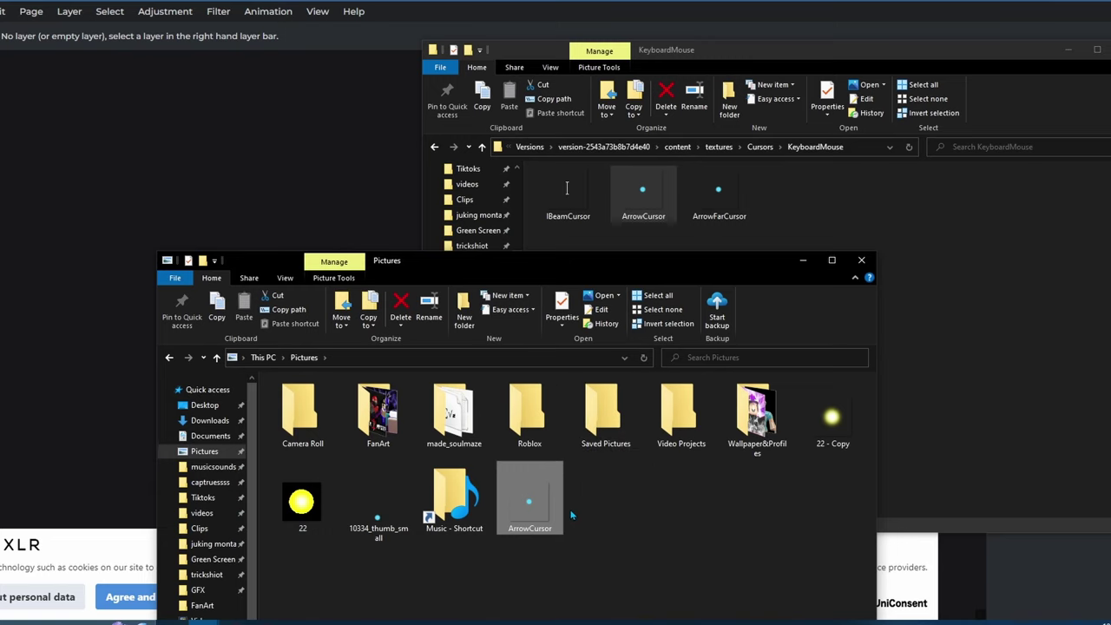
click(920, 230)
- Open the file location of Roblox Player, and from its shortcut there open the Roblox version folder
key(super)
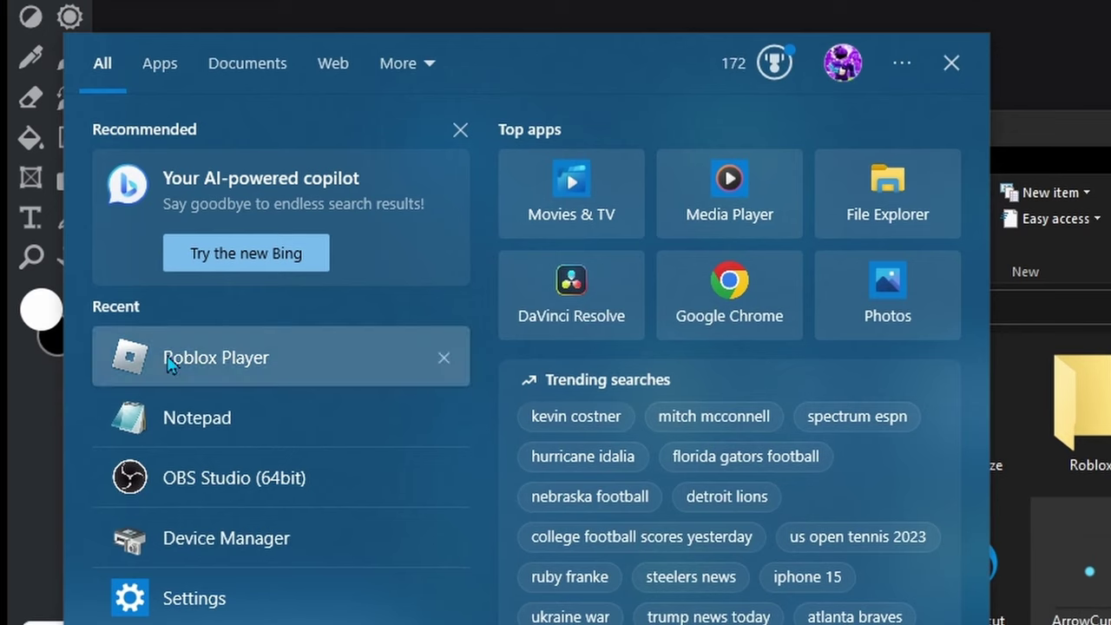
right_click(167, 361)
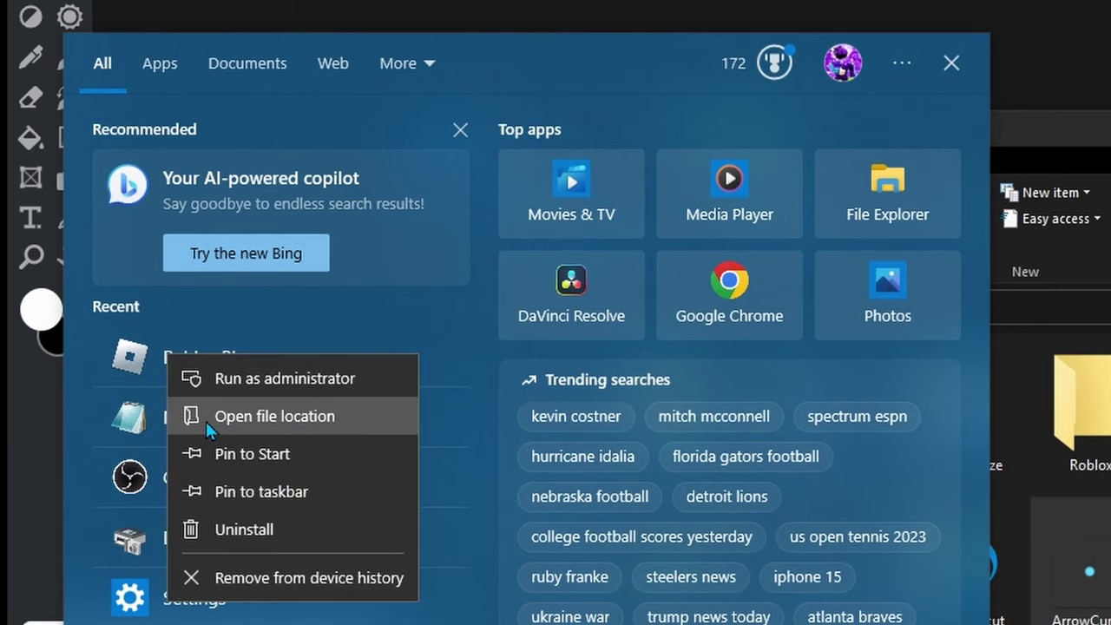
click(206, 419)
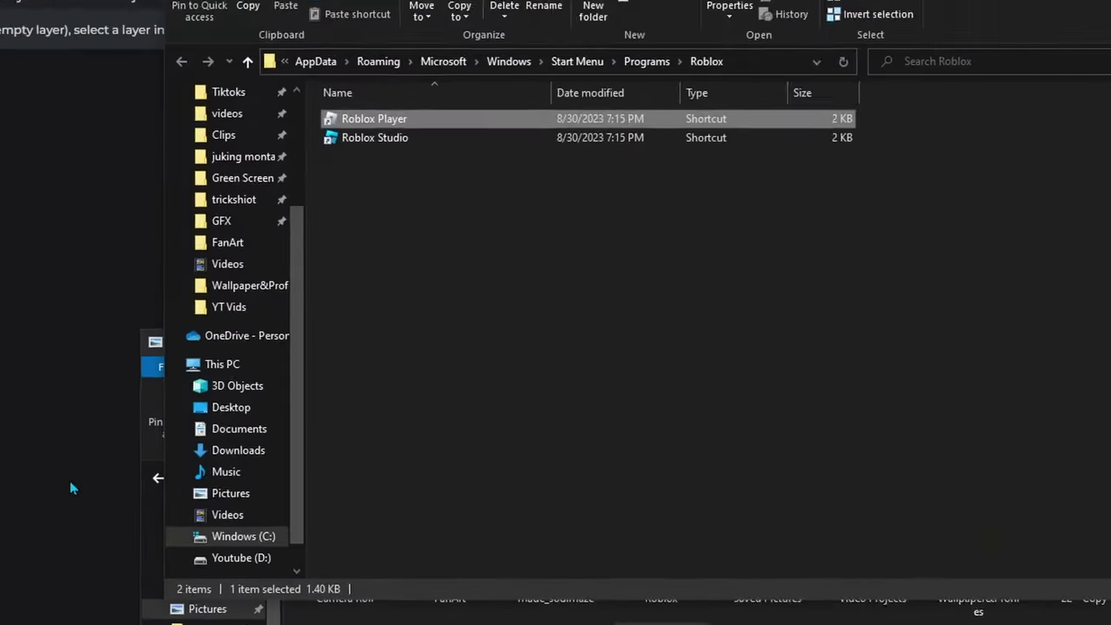
right_click(364, 125)
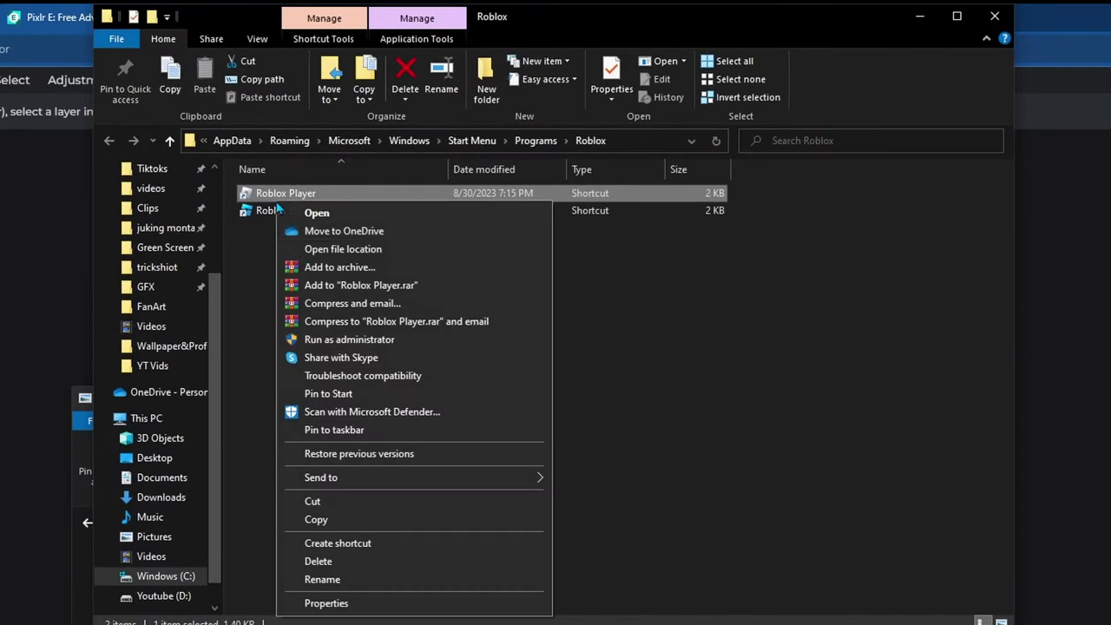
click(344, 249)
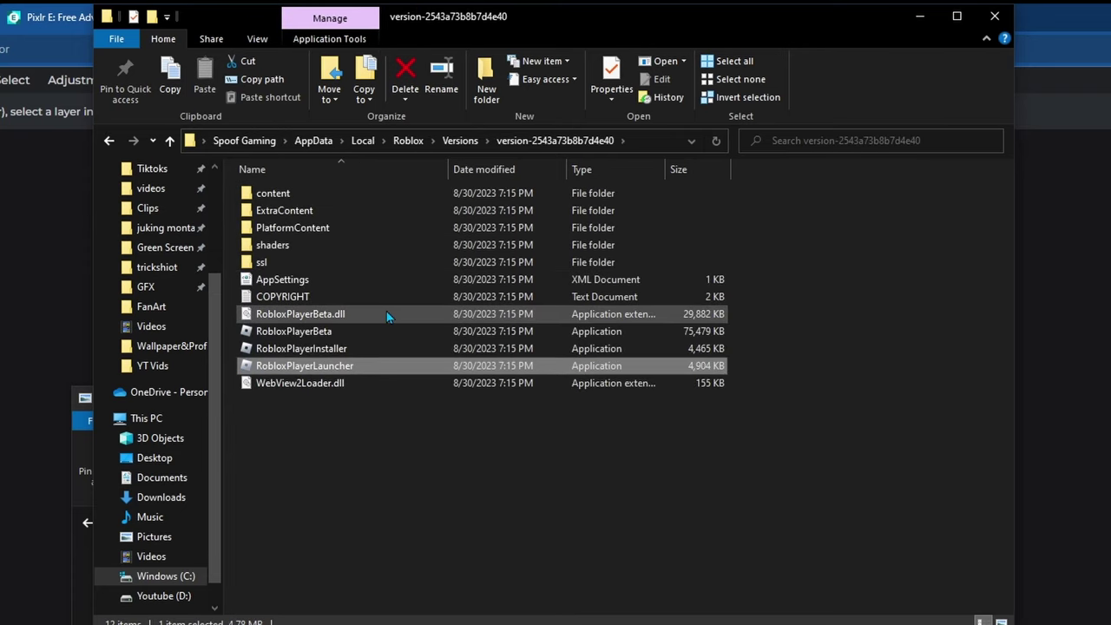
- Go to content, textures inside the version folder and locate the MouseLockedCursor image
double_click(269, 192)
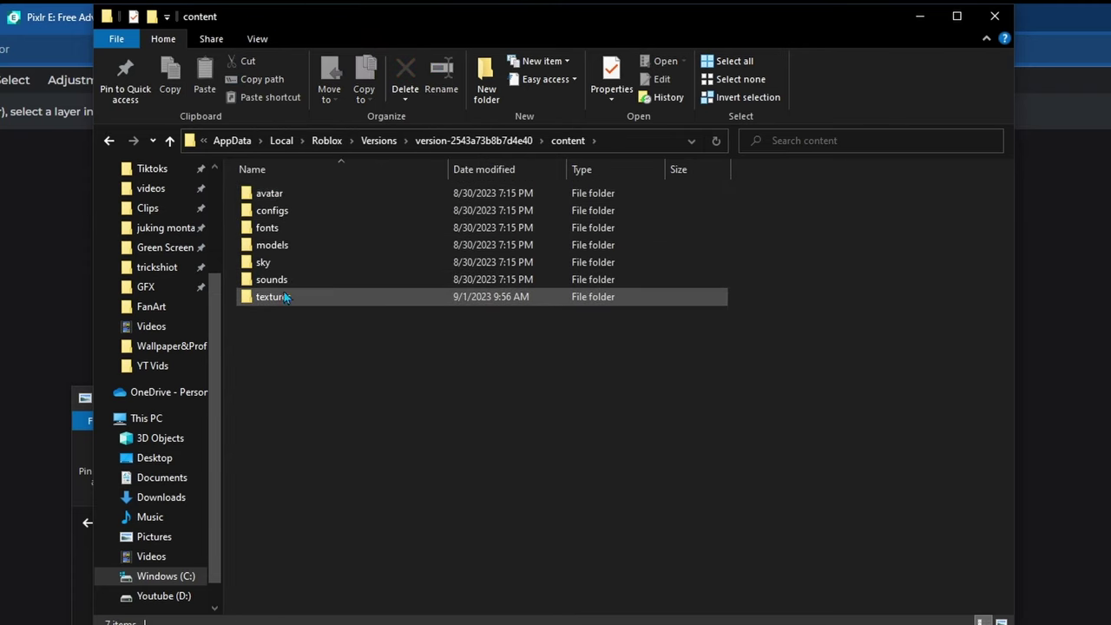
double_click(282, 296)
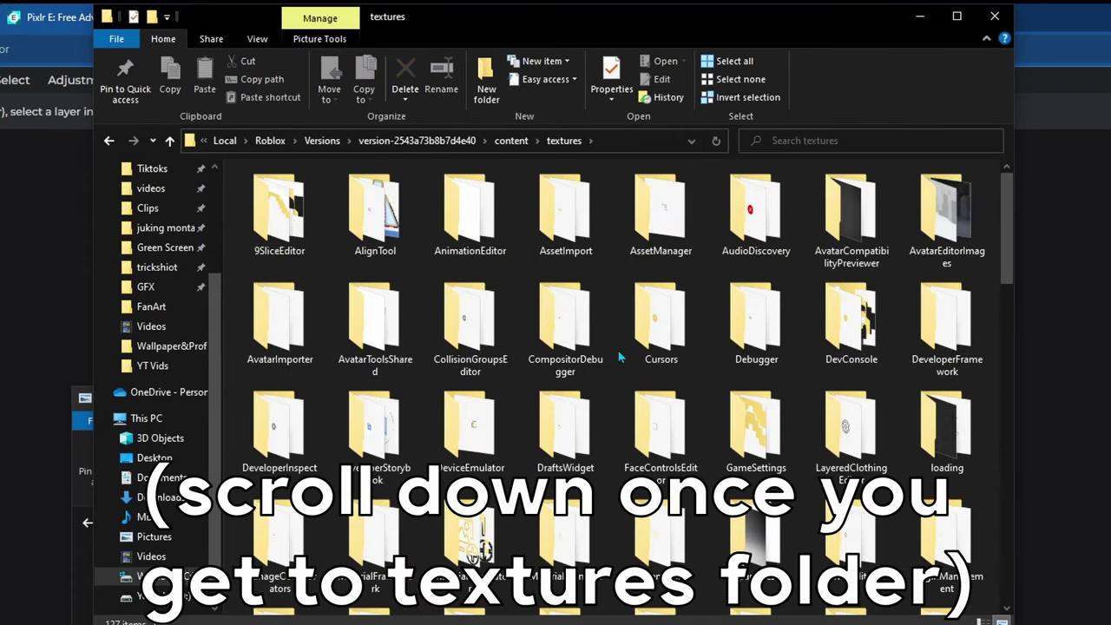
scroll(660, 343, down, 10)
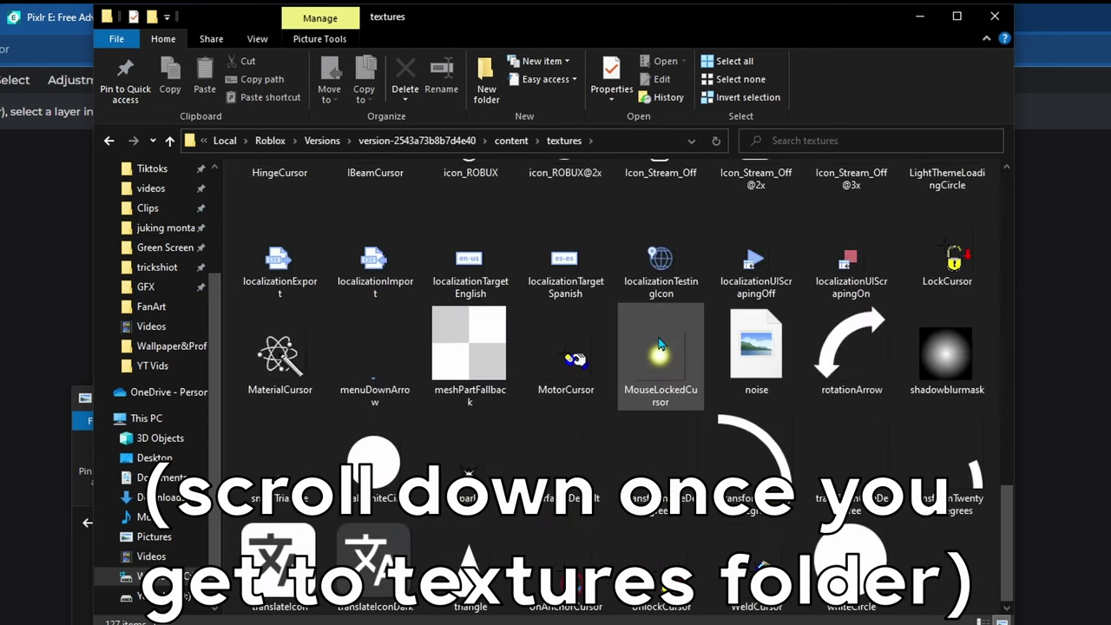
scroll(660, 343, up, 3)
scroll(660, 343, down, 3)
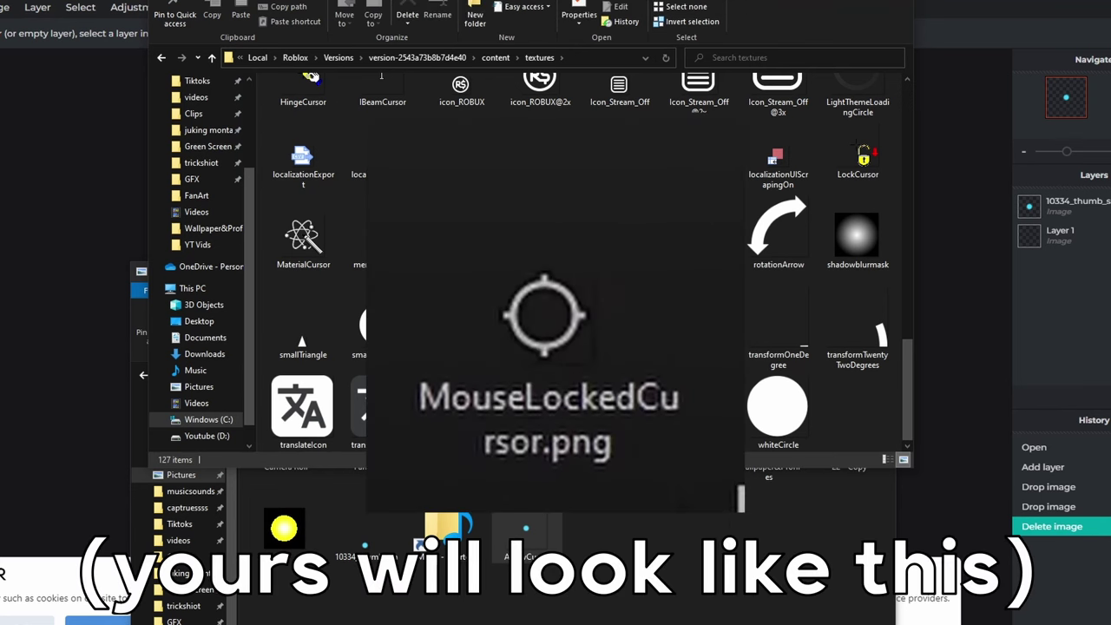
- Rename the ArrowCursor image in Pictures as MouseLockedCursor, keeping the textures files visible above that folder window
click(525, 534)
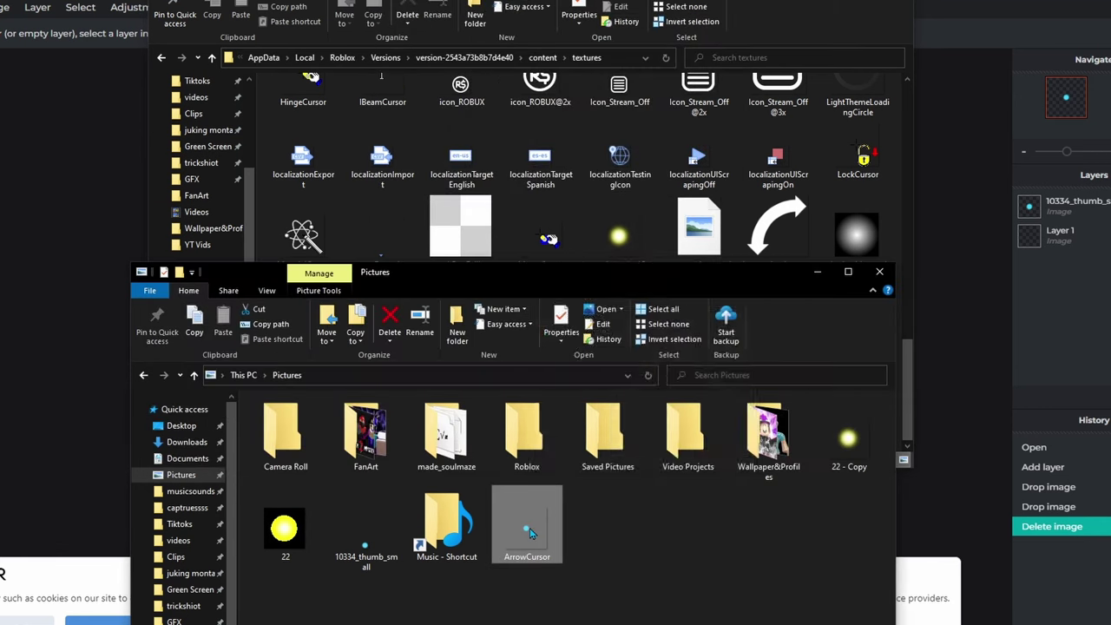
right_click(527, 534)
click(563, 502)
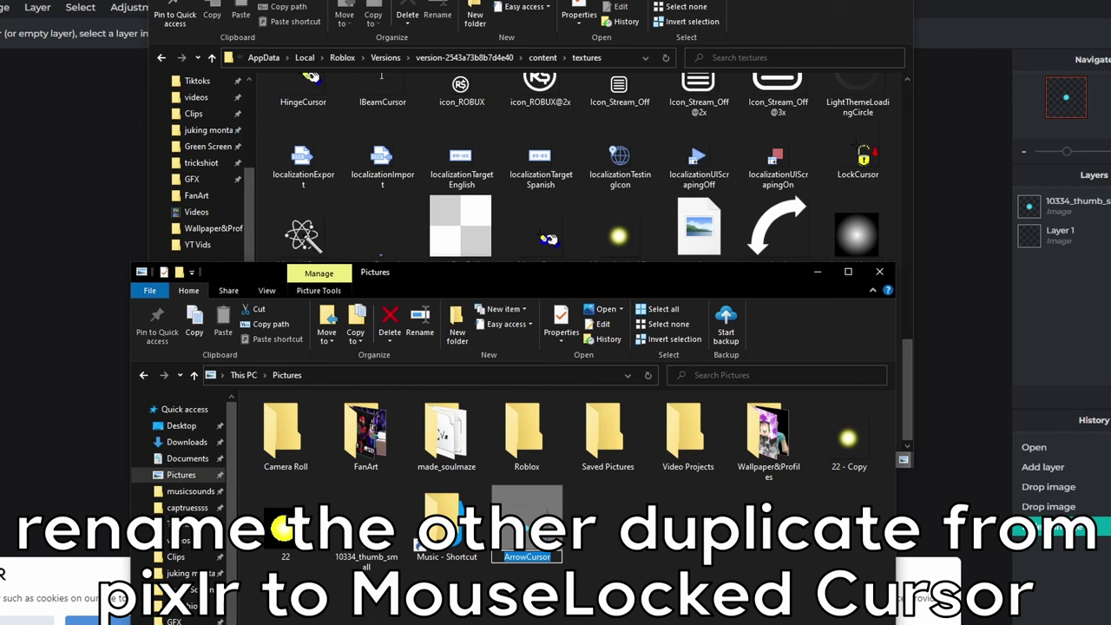
drag(602, 285, 601, 320)
right_click(546, 561)
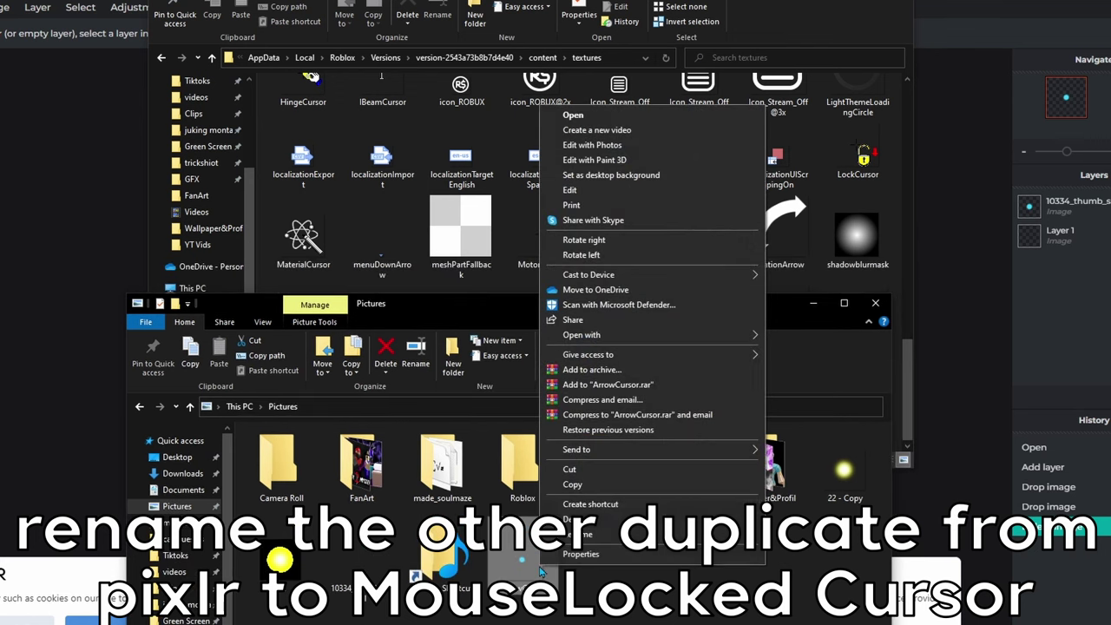
click(564, 534)
text(Mo)
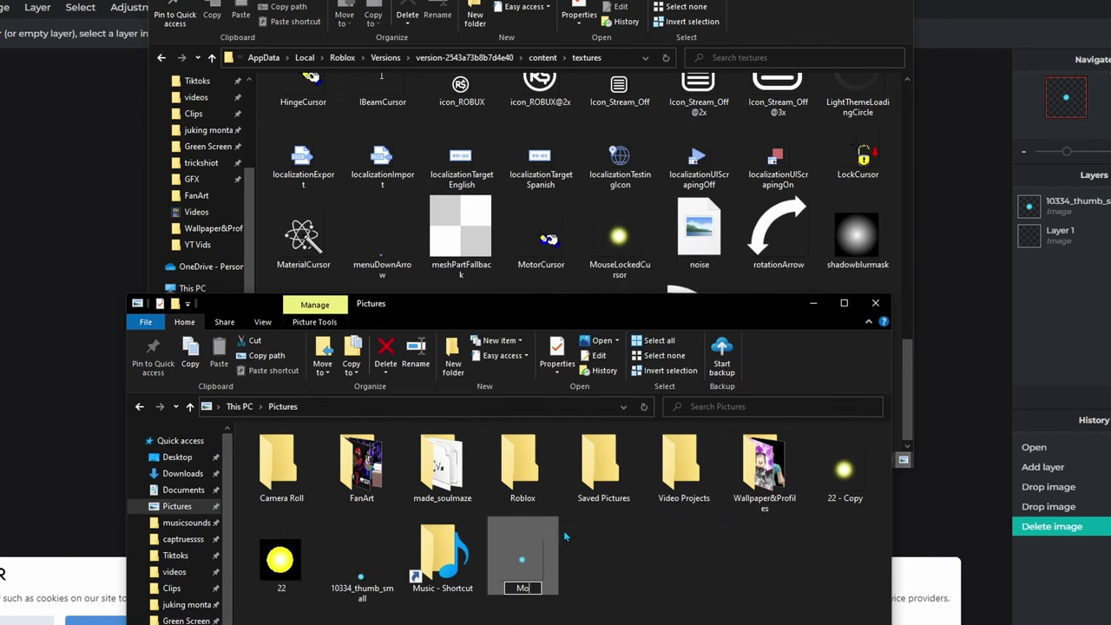
text(useLockedCursor)
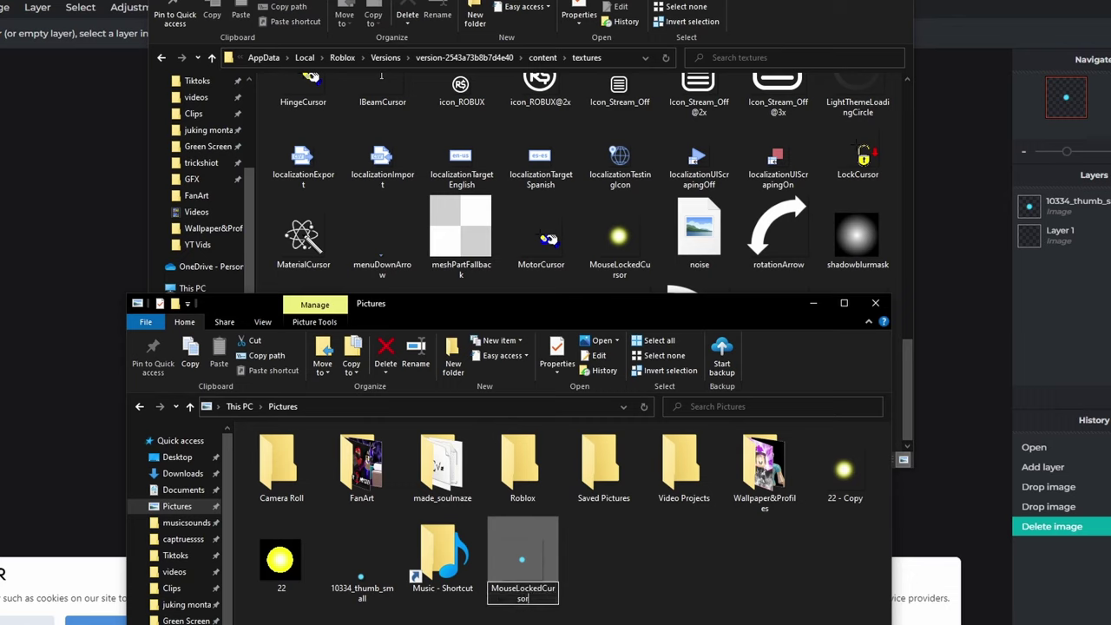
key(Return)
- Move MouseLockedCursor from Pictures into the textures folder, replacing the existing file, and close the folder window
drag(528, 574, 592, 268)
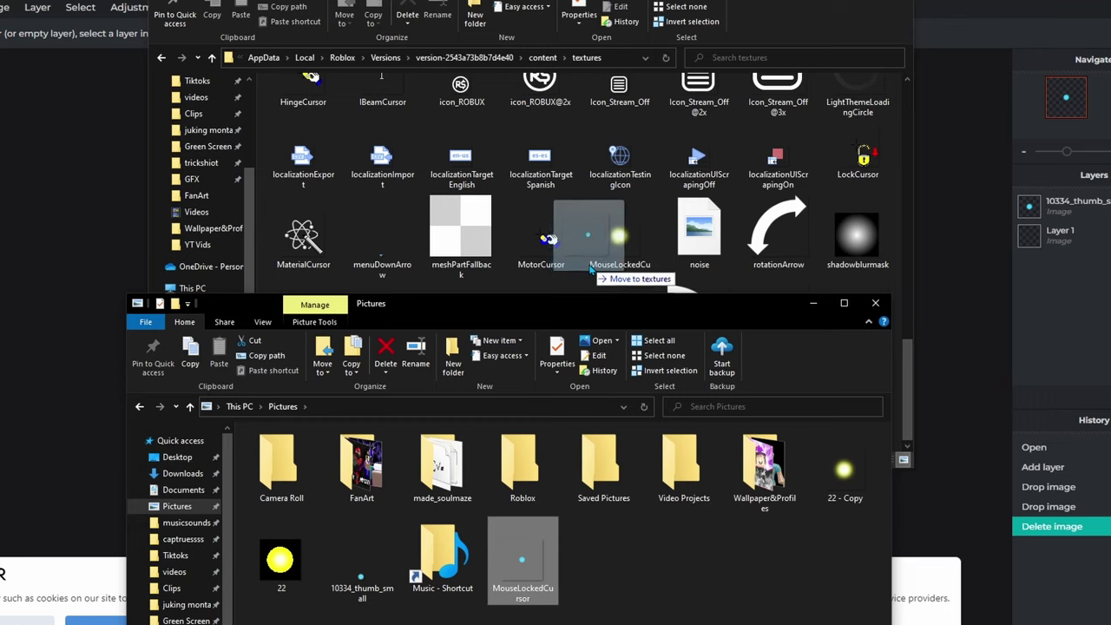
drag(592, 271, 592, 271)
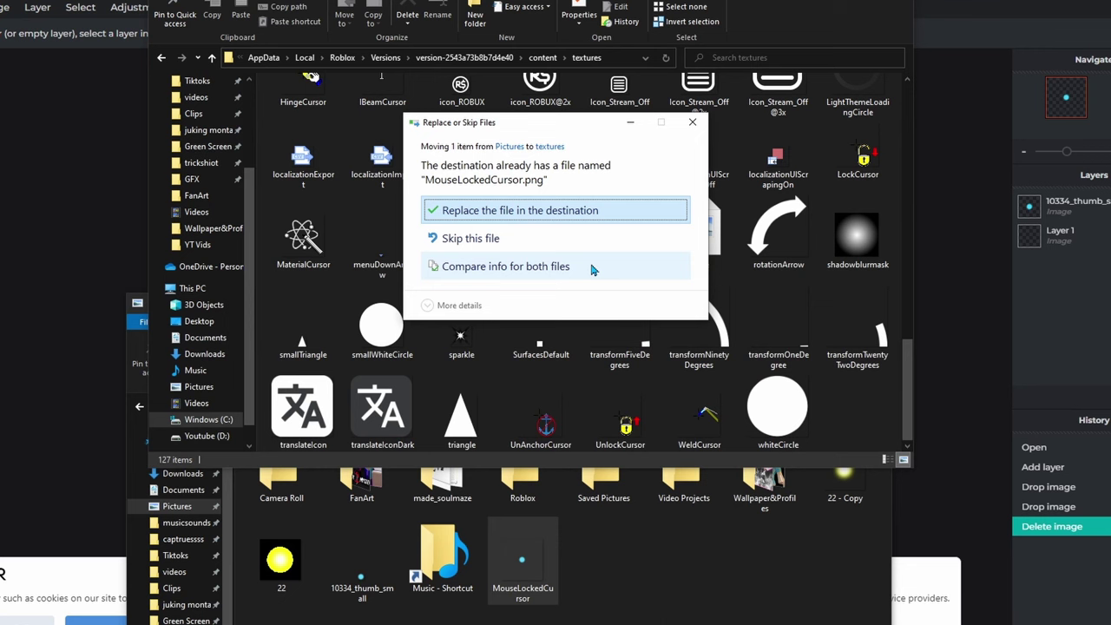
click(505, 213)
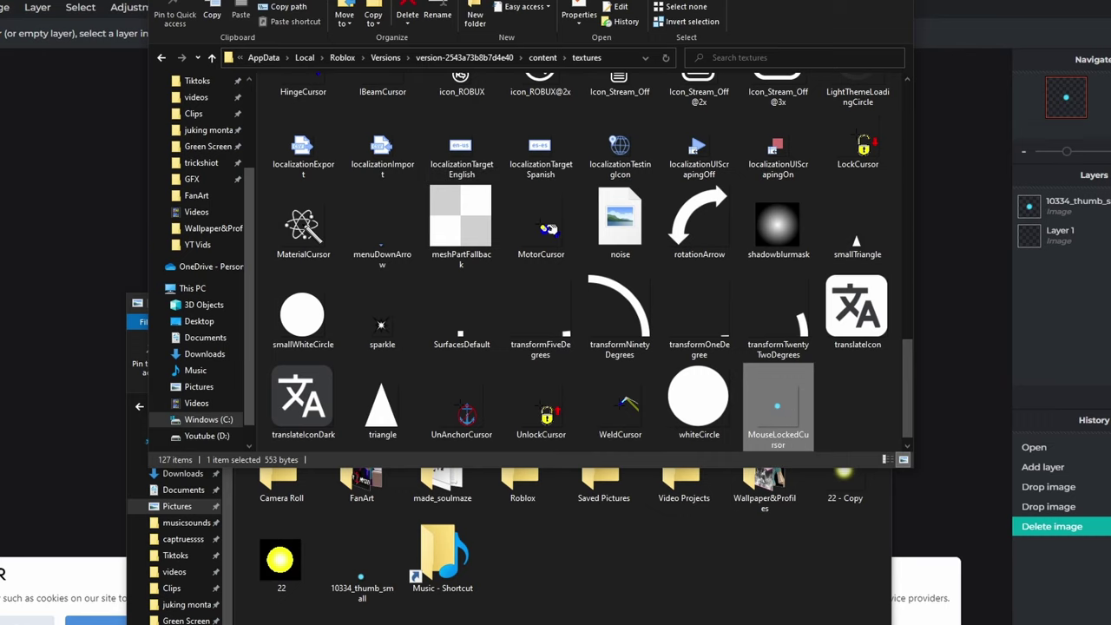
key(alt+F4)
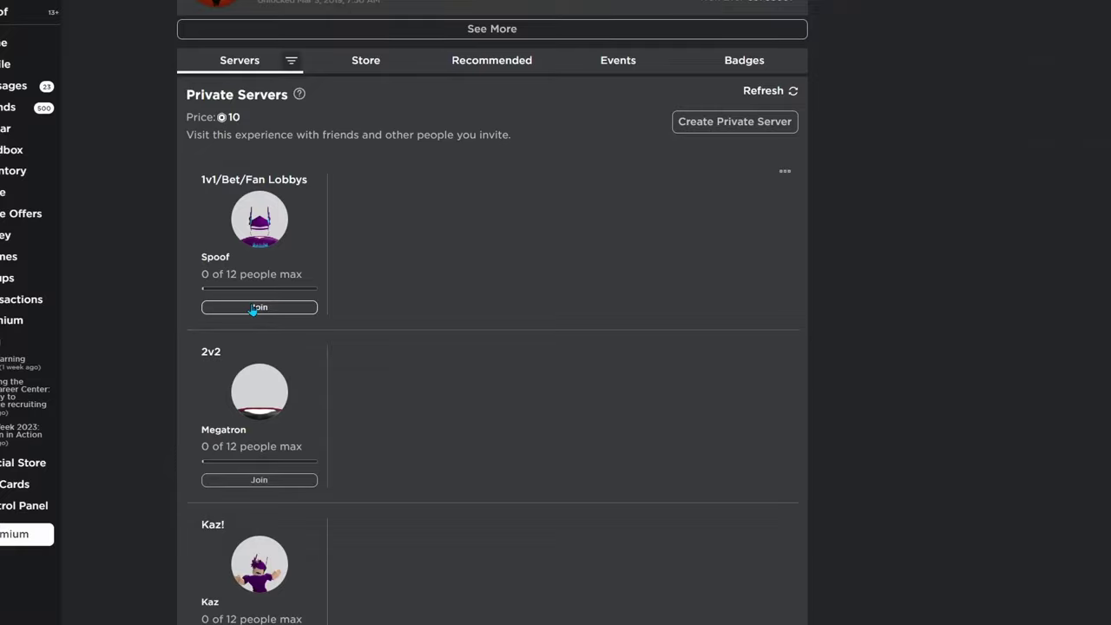
- Join the 1v1/Bet/Fan Lobbys private server on the Roblox site and walk the character around the map
click(252, 307)
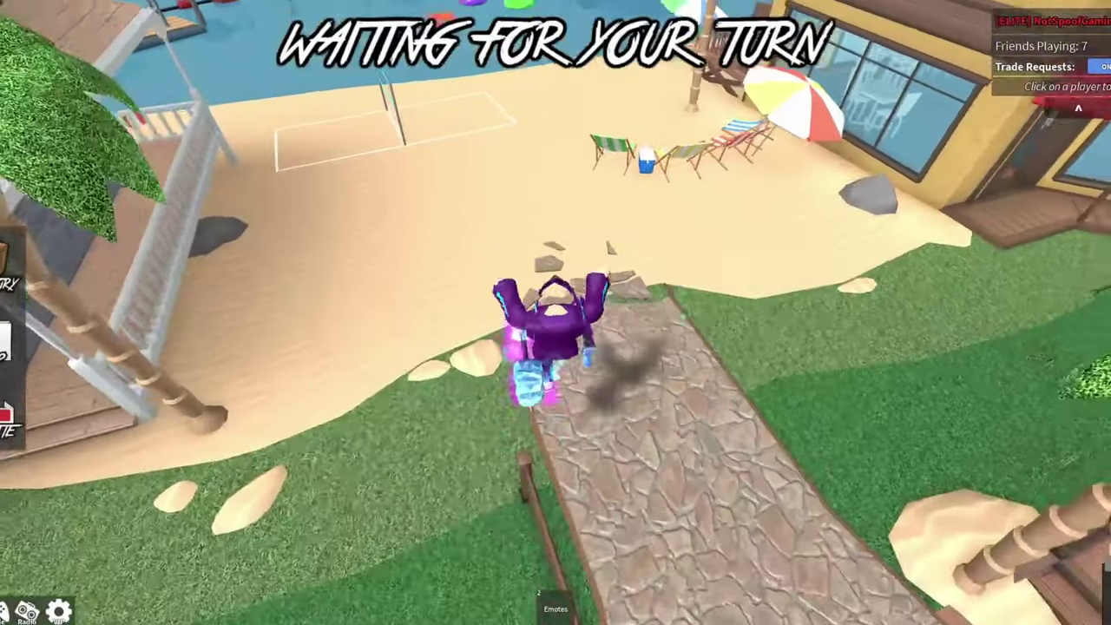
key(w)
key(w)
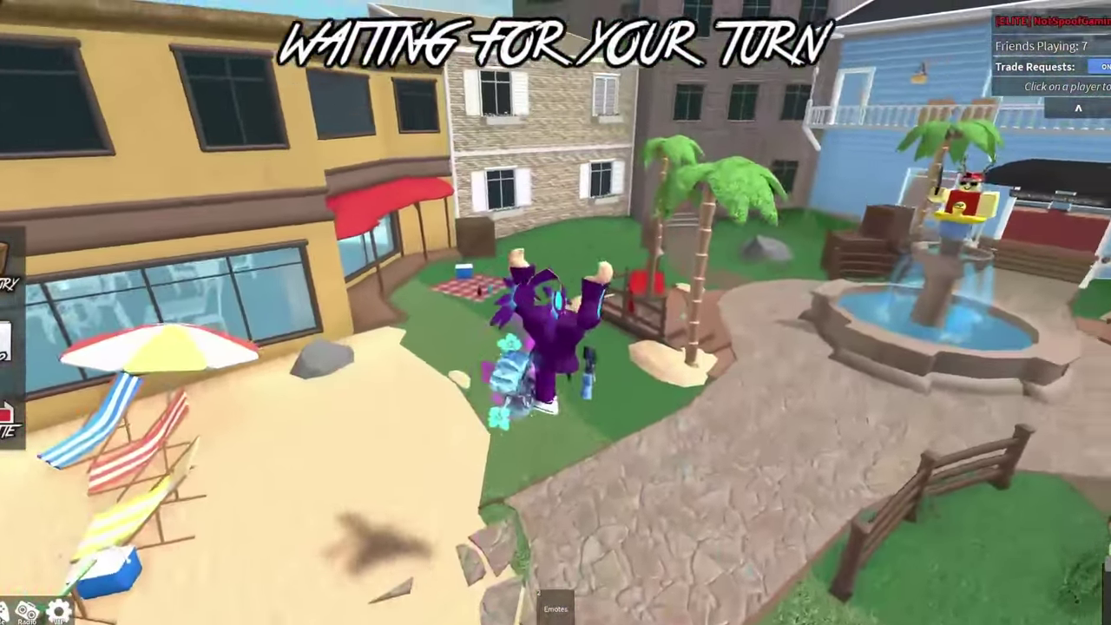
key(w)
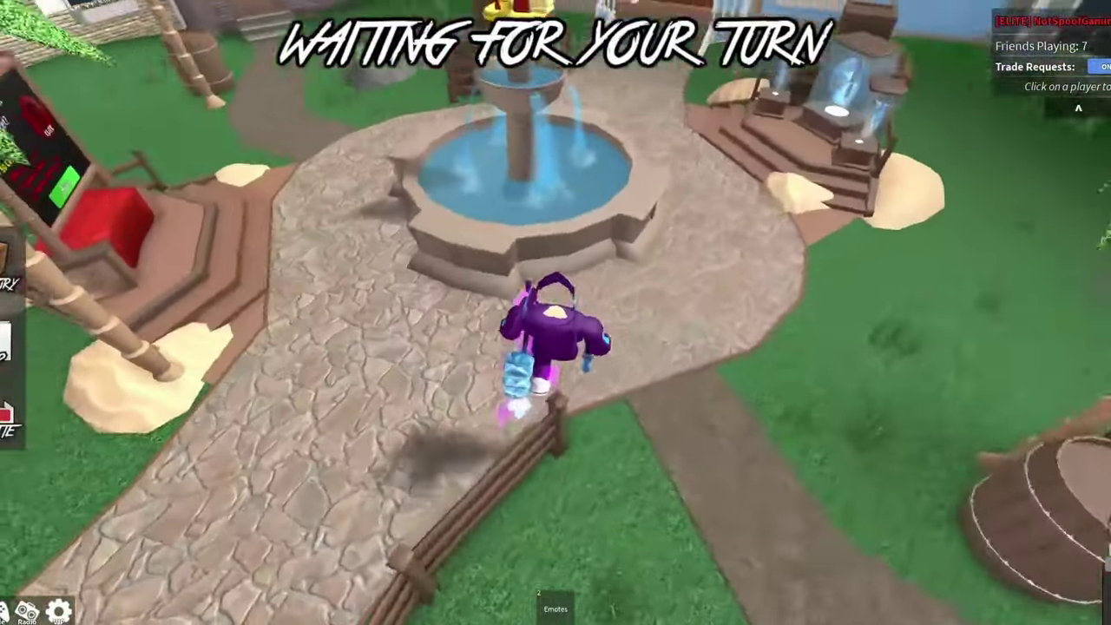
key(s)
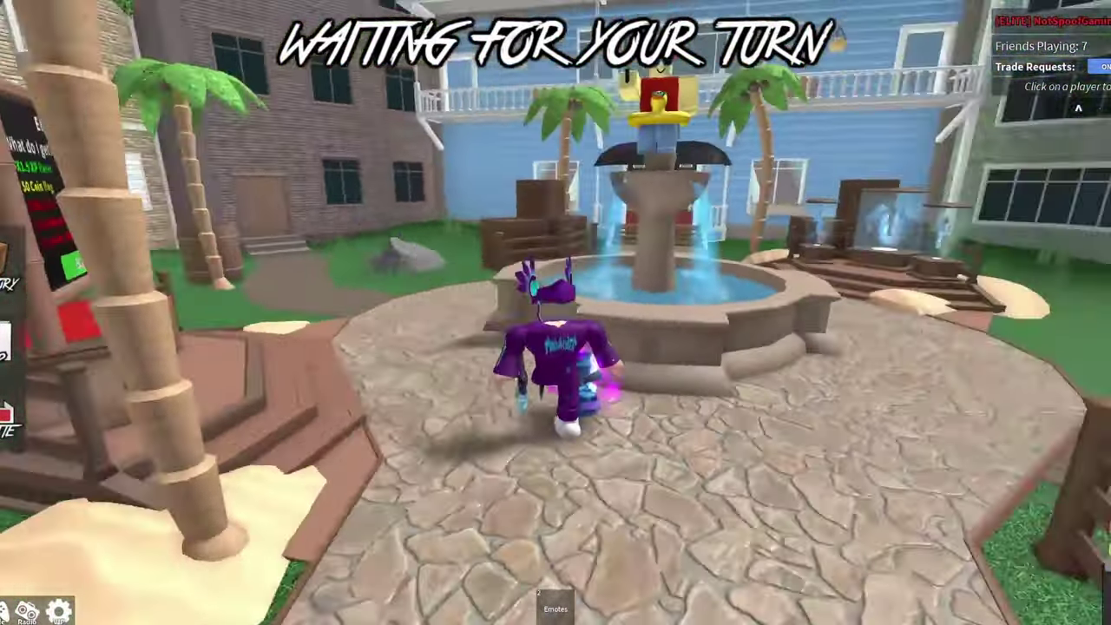
key(s)
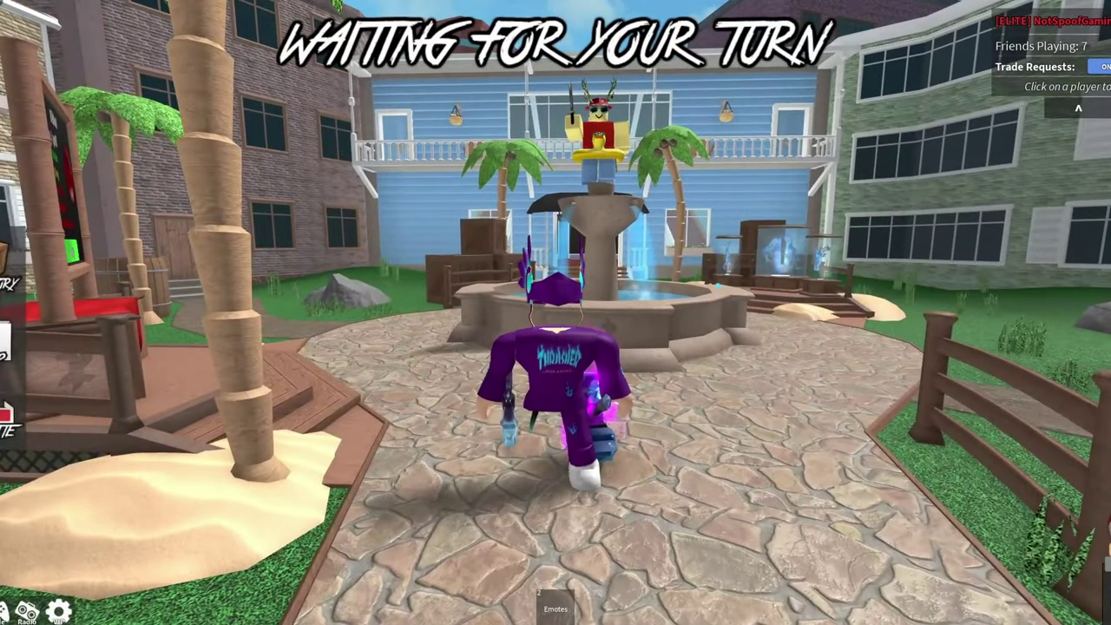